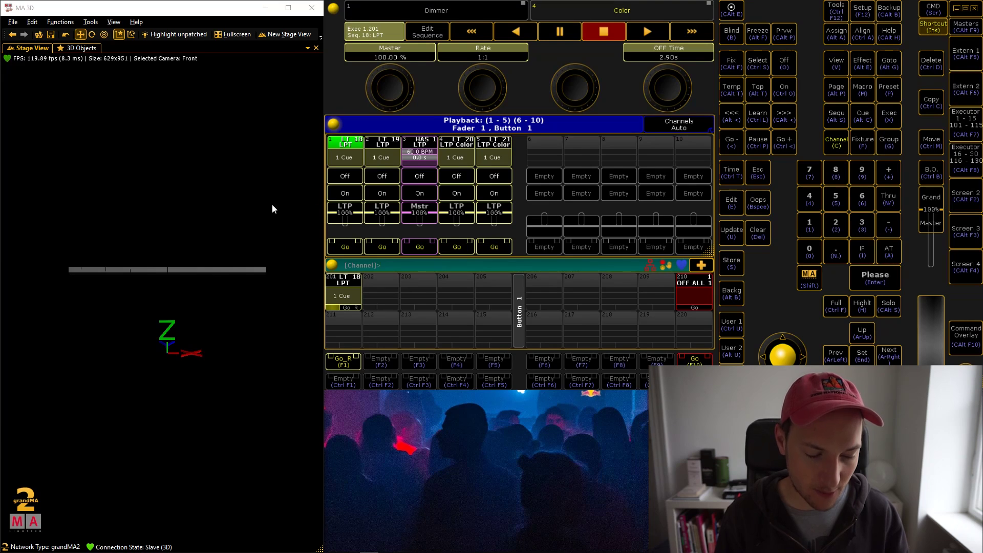
left_click_drag(43, 246, 297, 282)
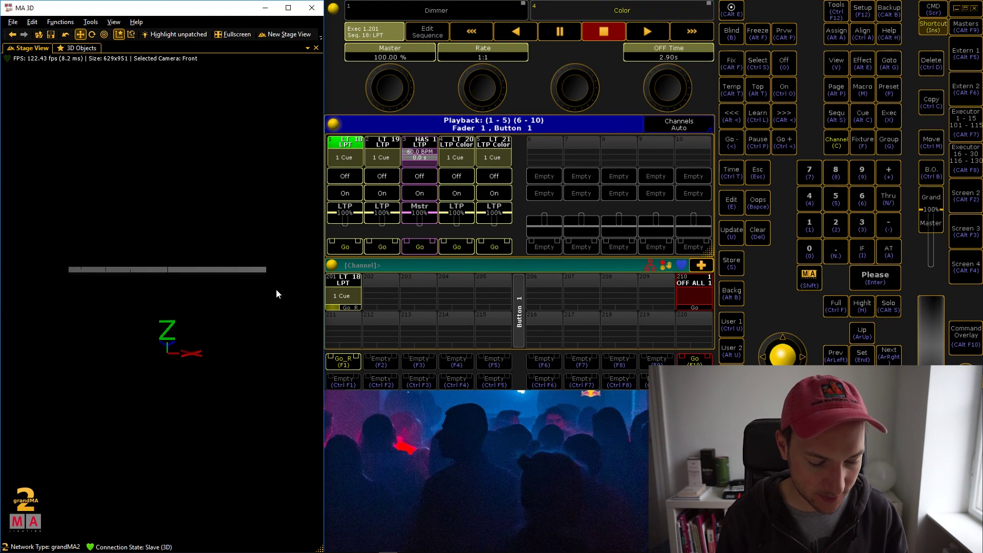
left_click_drag(104, 267, 307, 293)
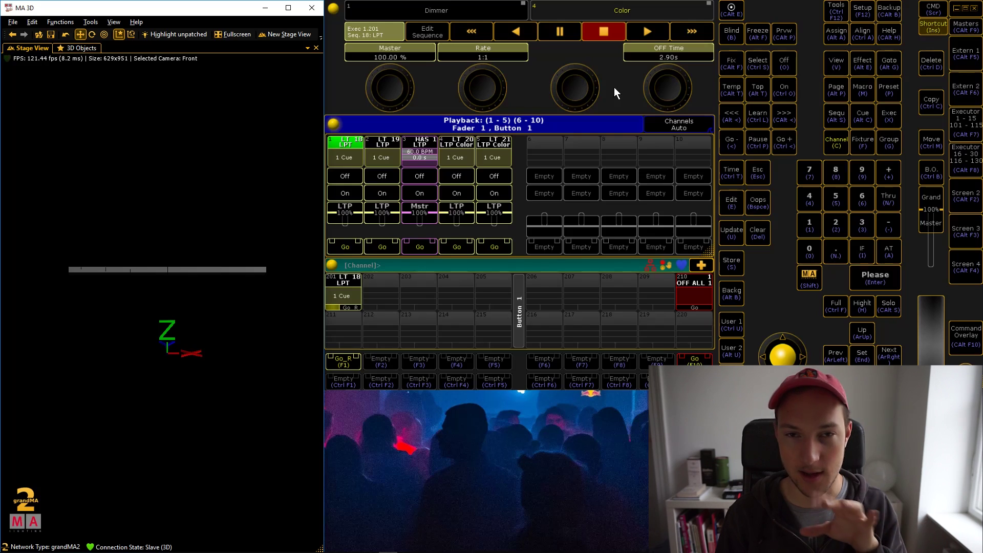
- Start the HAS 1 effect on executor 3 and trigger the cues of executors 1 and 2 over it
left_click(420, 246)
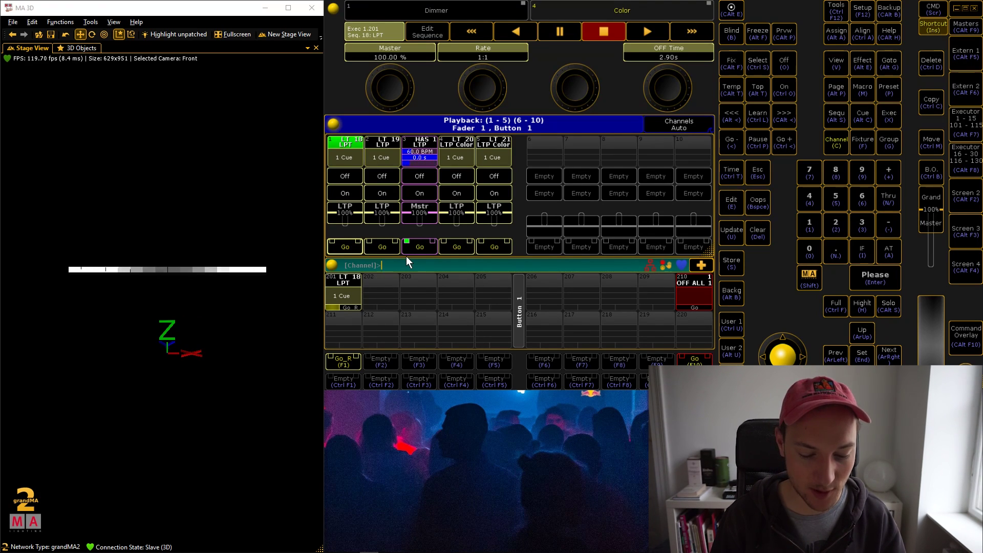
left_click(381, 246)
left_click(380, 246)
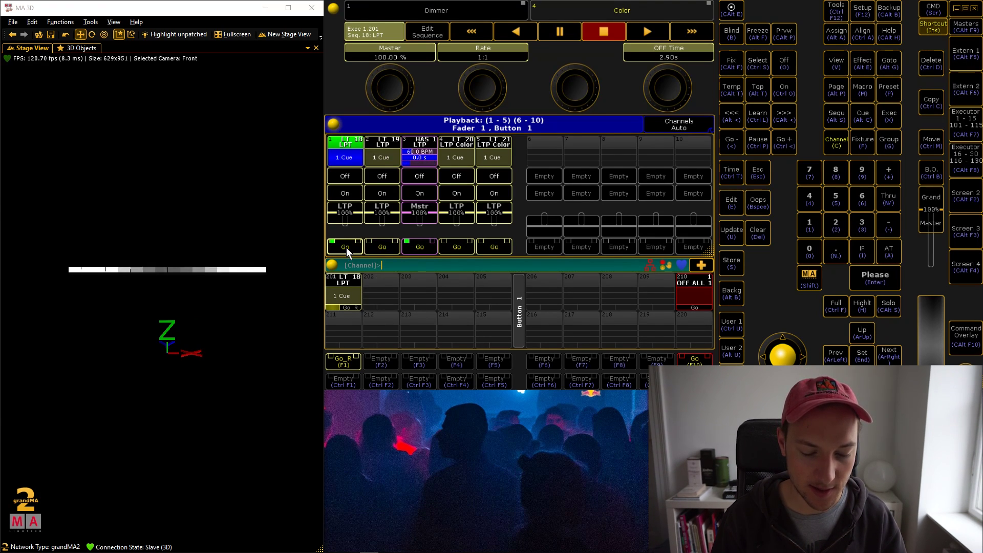
- Lower the effect's master on executor 3 to 0%, run executor 1's cue, and move the master to 100% and back to 0%
left_click_drag(420, 214, 429, 235)
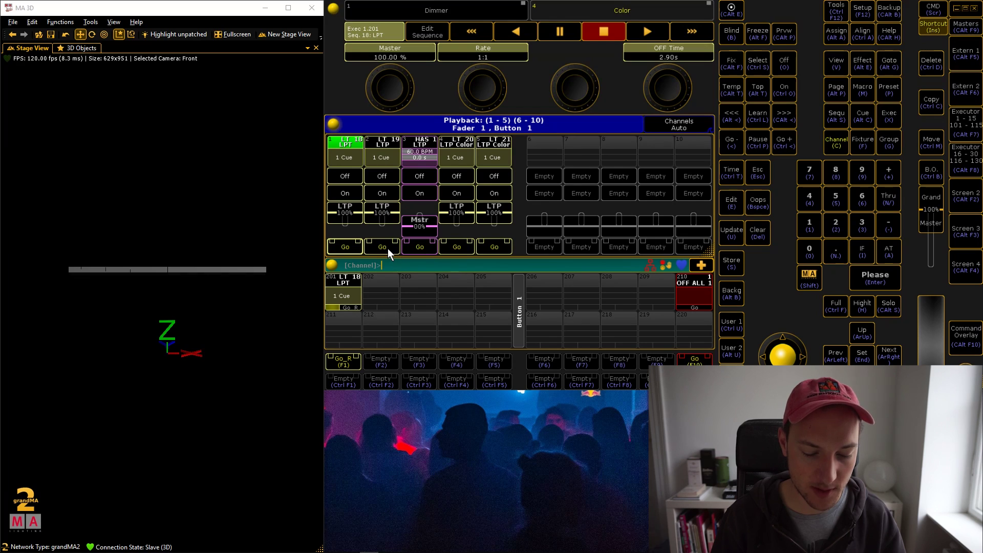
left_click(356, 247)
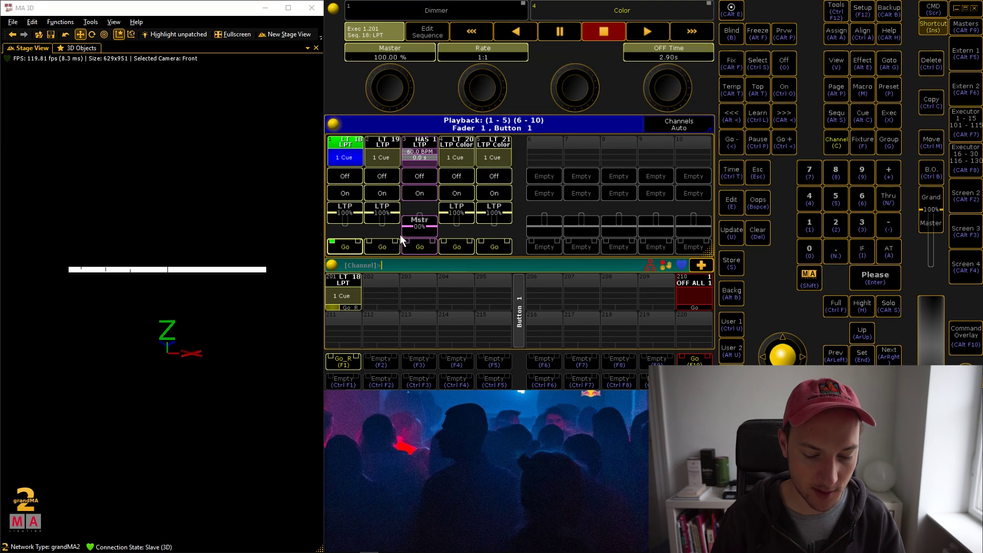
left_click_drag(400, 234, 443, 85)
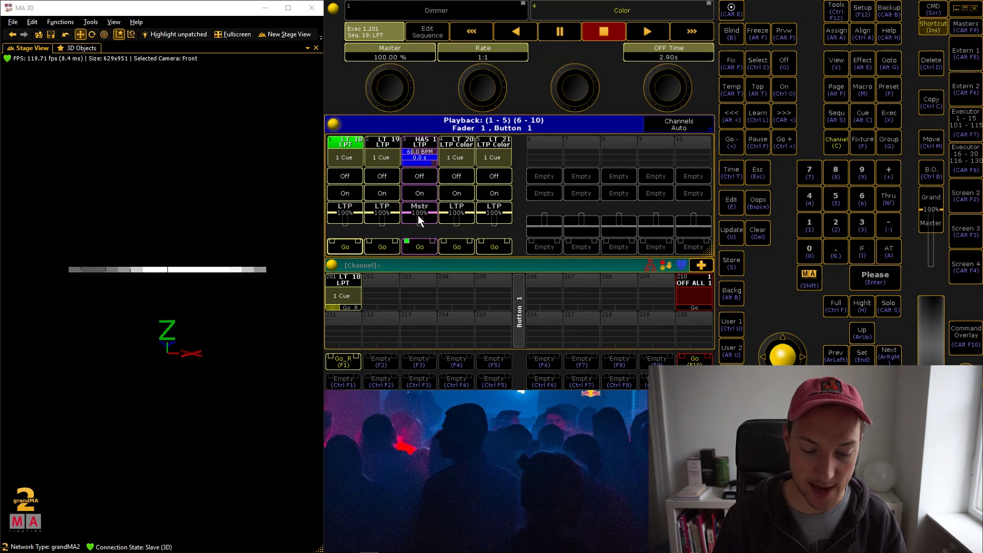
left_click_drag(418, 215, 416, 253)
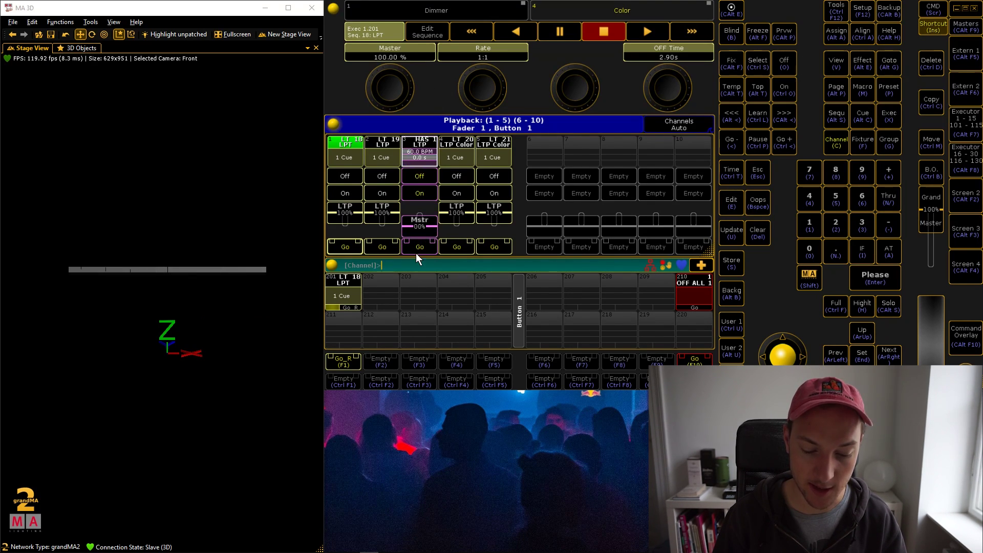
- Examine the sequence options assigned to executor 1, including its playback priority
left_click(346, 150)
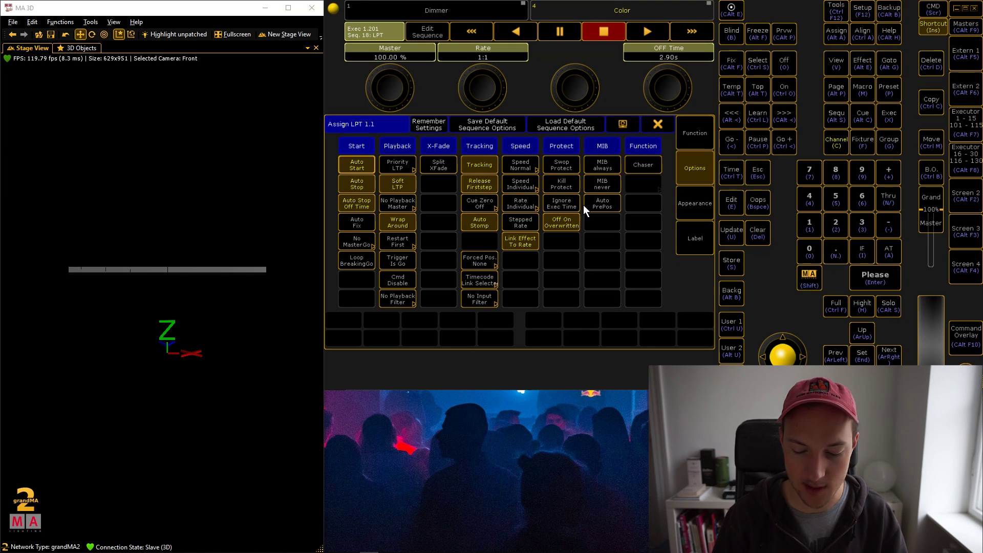
left_click(658, 126)
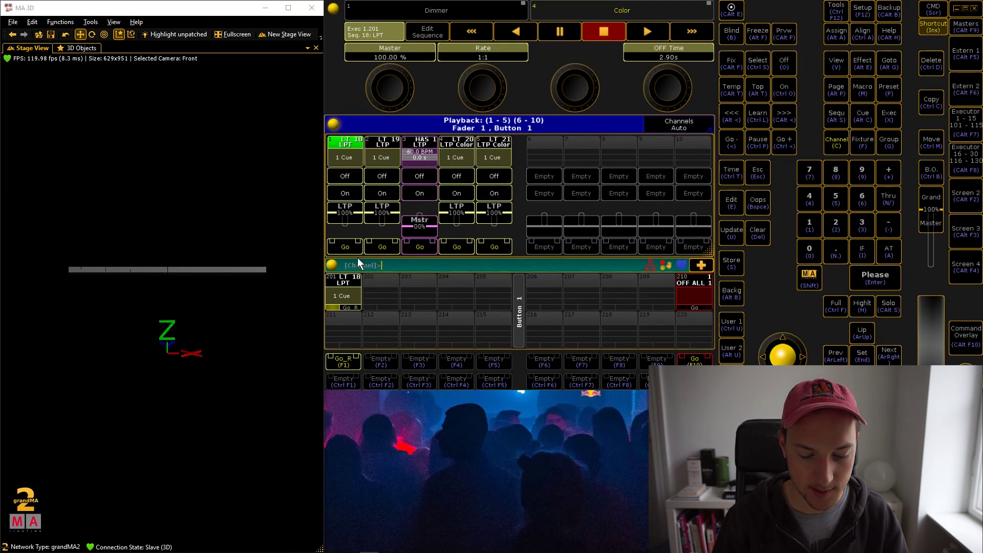
- Run executor 1's cue and open Cue 1 for editing to inspect its dimmer value, leaving the programmer cleared
left_click(346, 247)
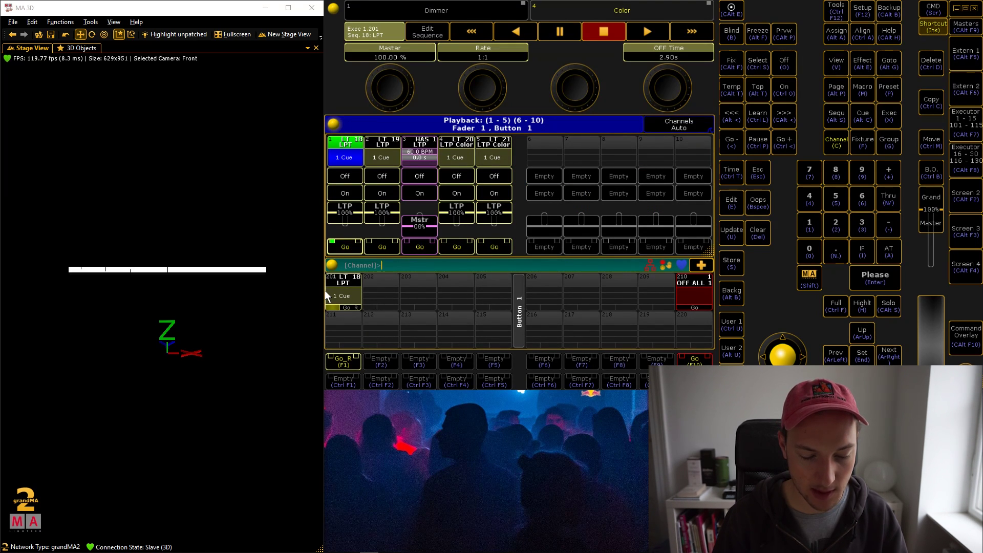
key("e")
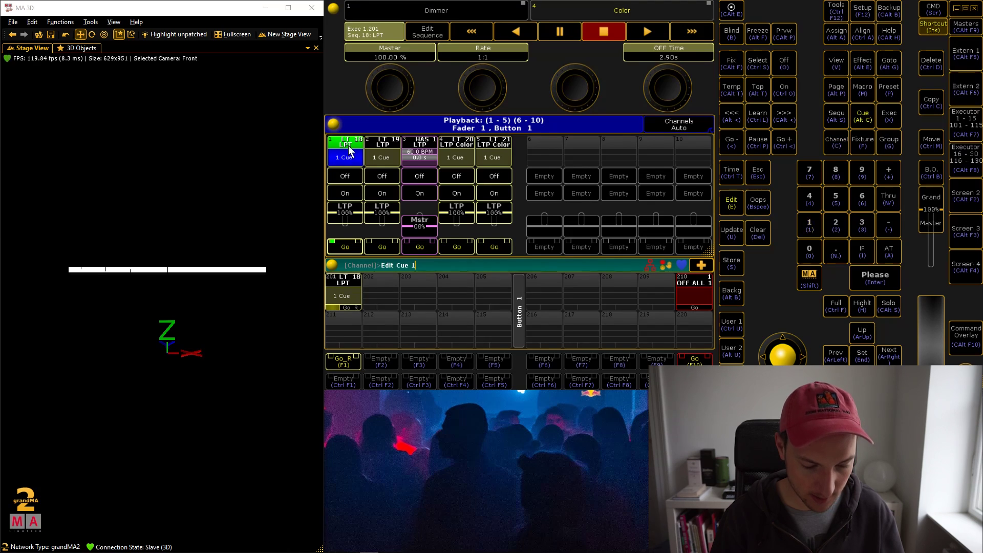
left_click(348, 145)
left_click(465, 10)
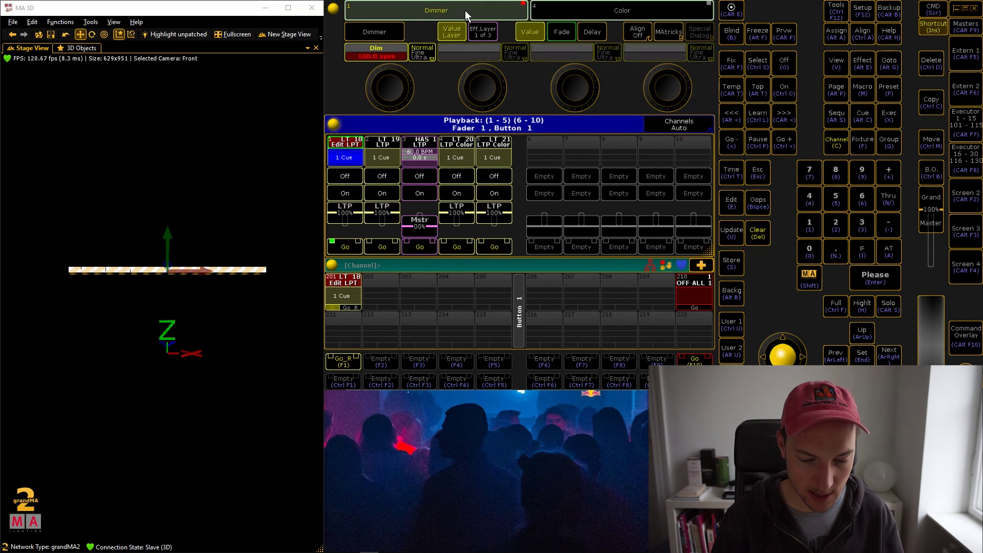
key("Escape")
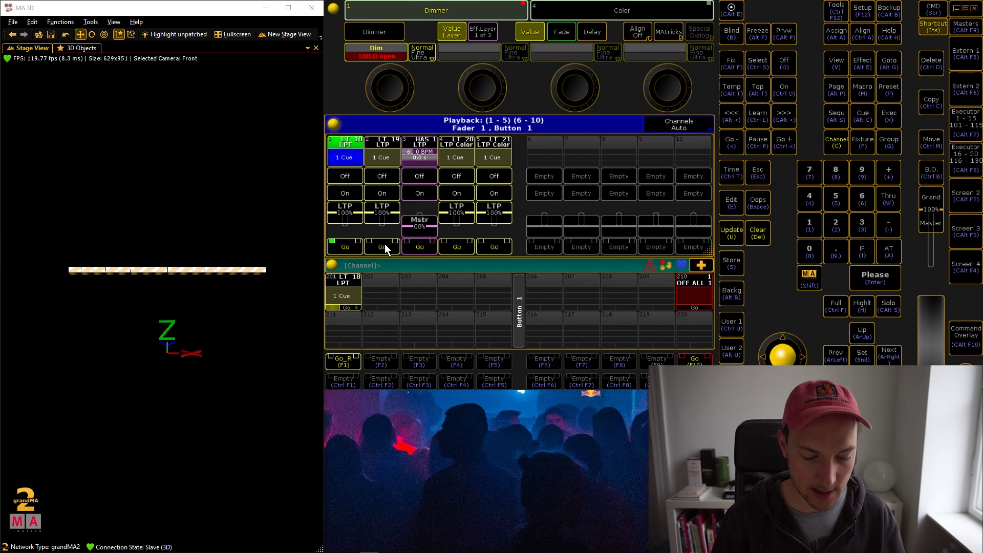
key("Delete")
key("Delete")
- Run the cue on executor 2, switch to executor 1, and return to executor 2
left_click(384, 244)
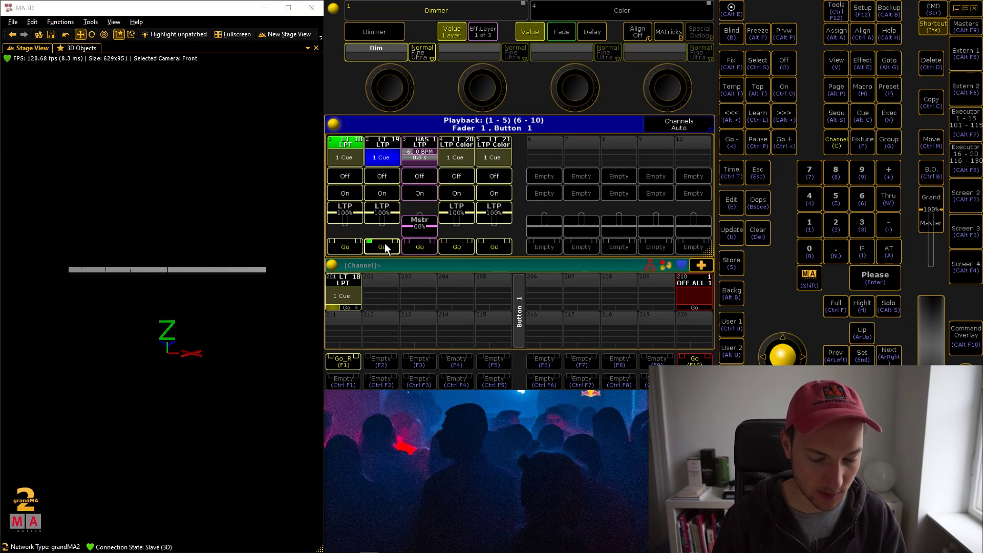
left_click(348, 246)
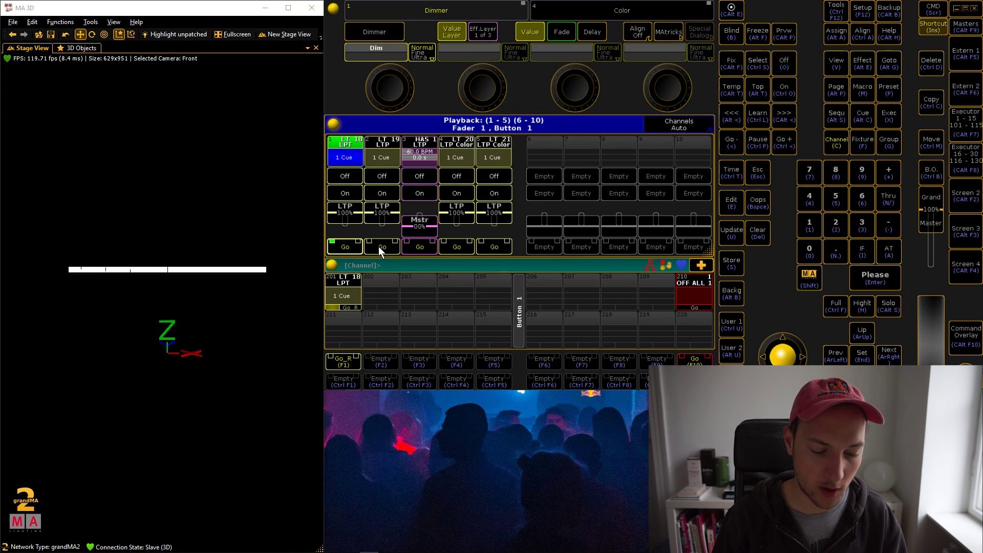
left_click(379, 246)
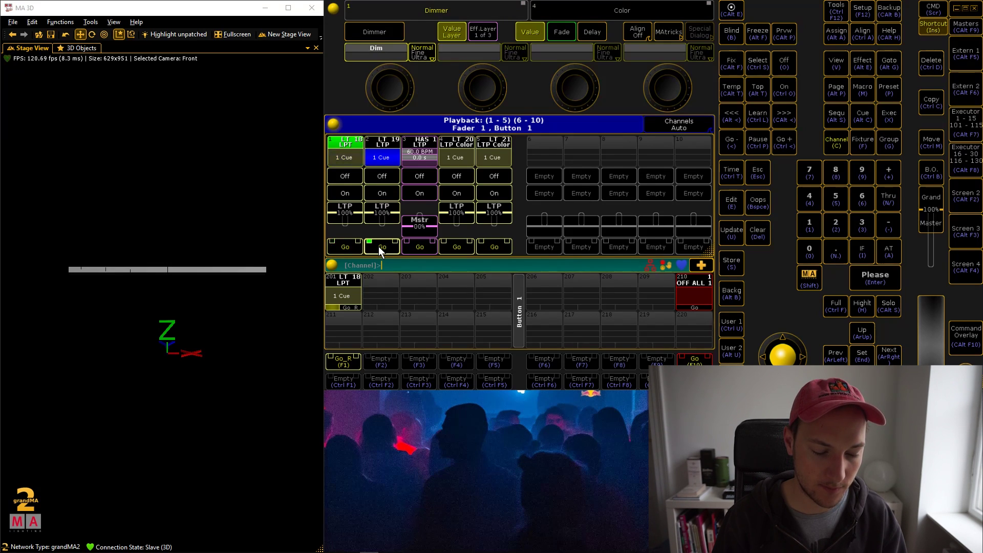
- Open executor 2's cue for editing to inspect its dimmer value, and clear the programmer
left_click(376, 158)
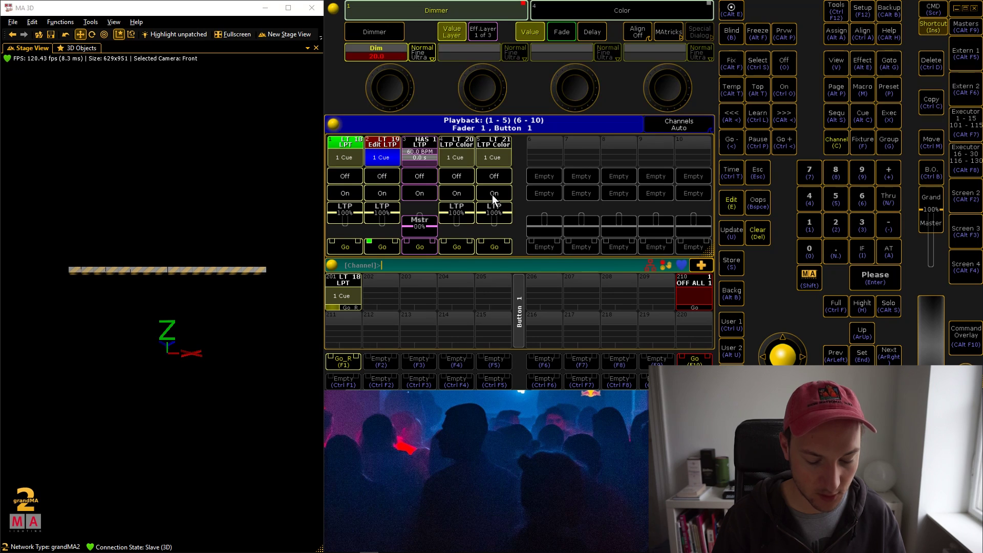
key("Delete")
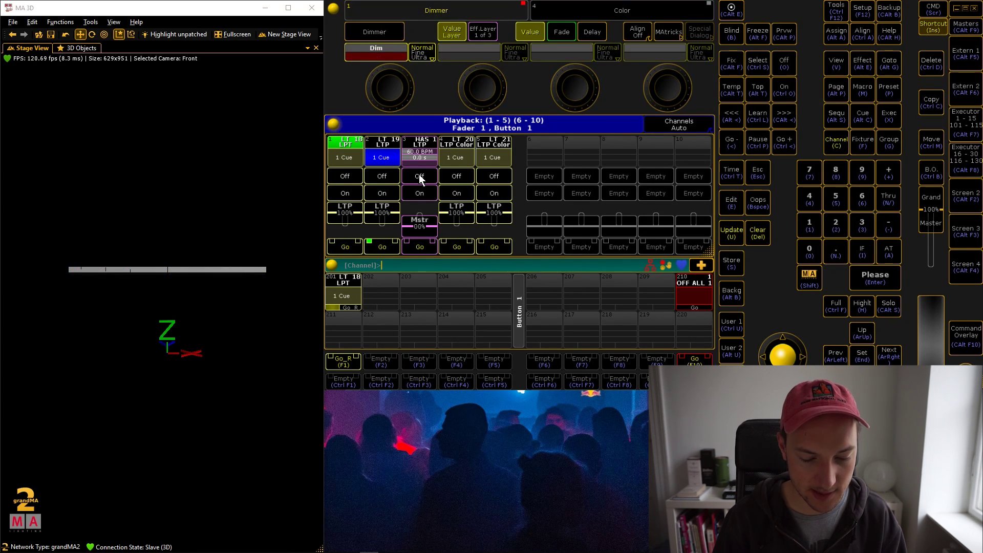
key("Delete")
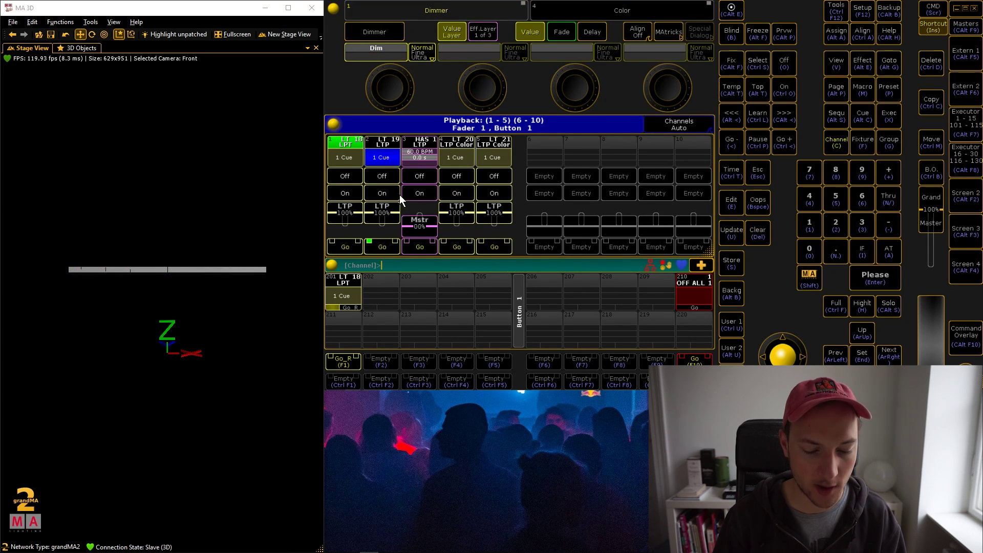
- Alternate repeatedly between the cues of executors 1 and 2 to compare how the latest one takes over, ending on executor 2
left_click(347, 245)
left_click(382, 248)
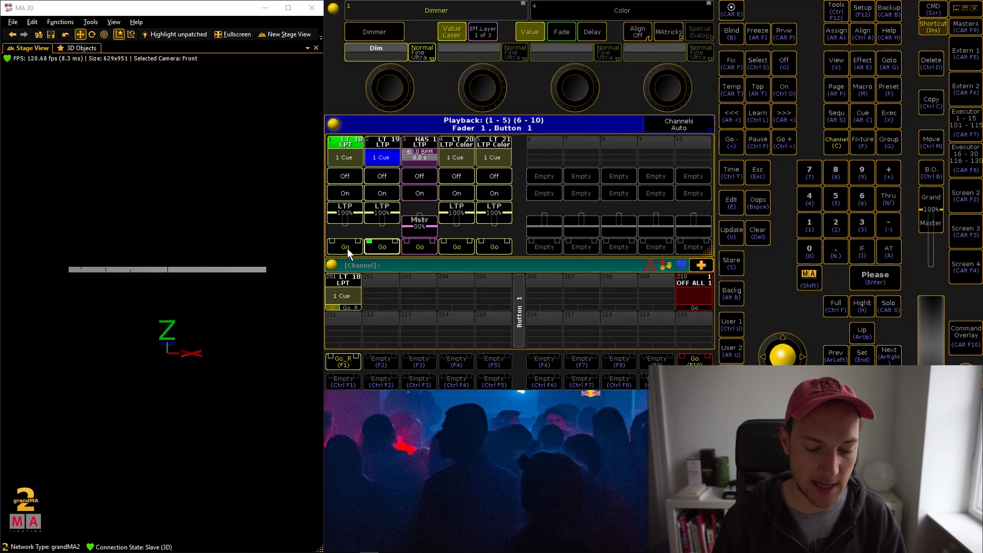
left_click(347, 248)
left_click(385, 245)
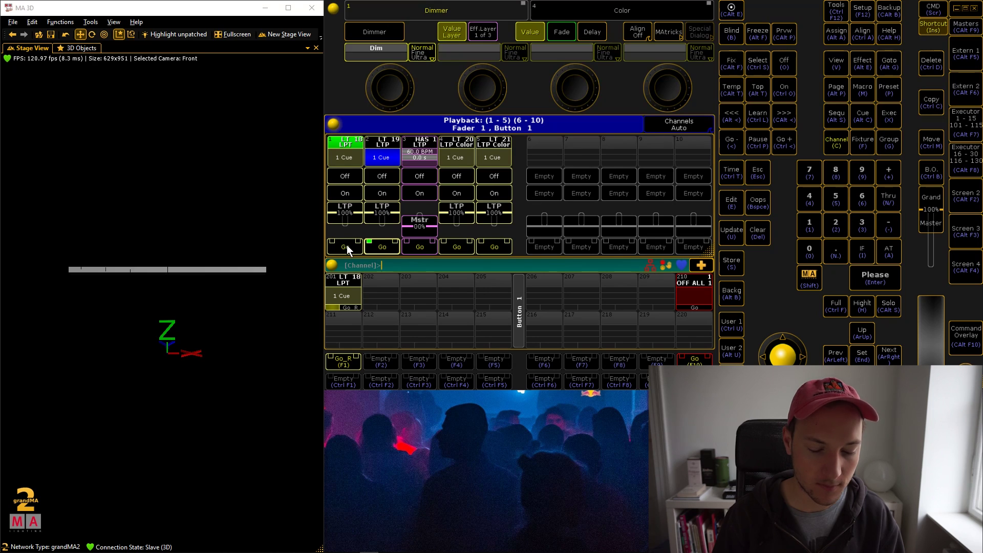
left_click(347, 246)
left_click(386, 245)
left_click(340, 246)
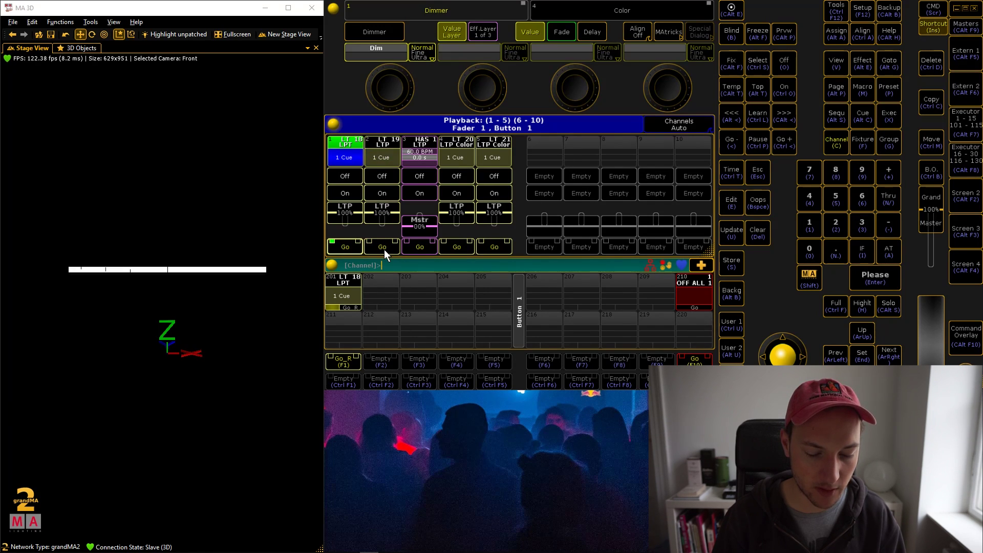
left_click(384, 250)
left_click(343, 246)
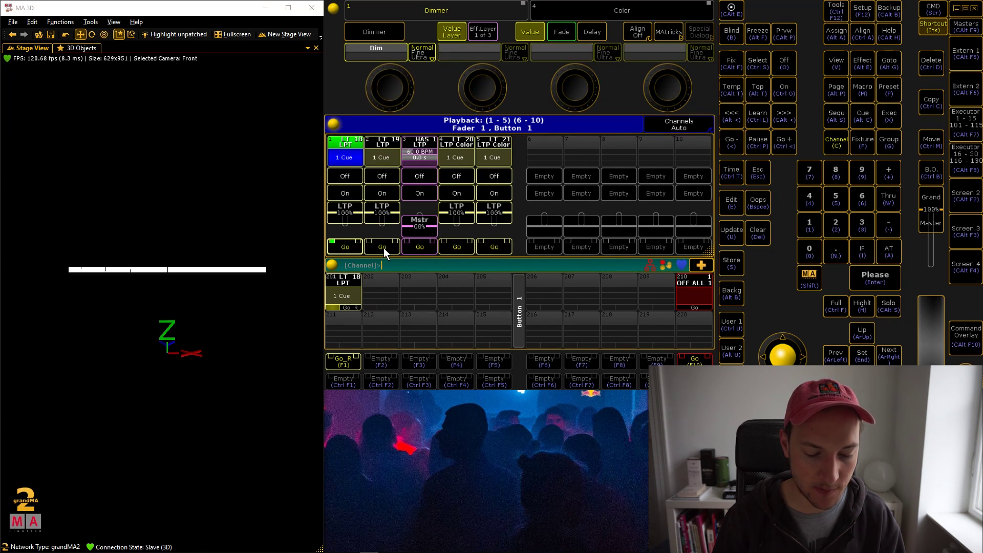
left_click(384, 249)
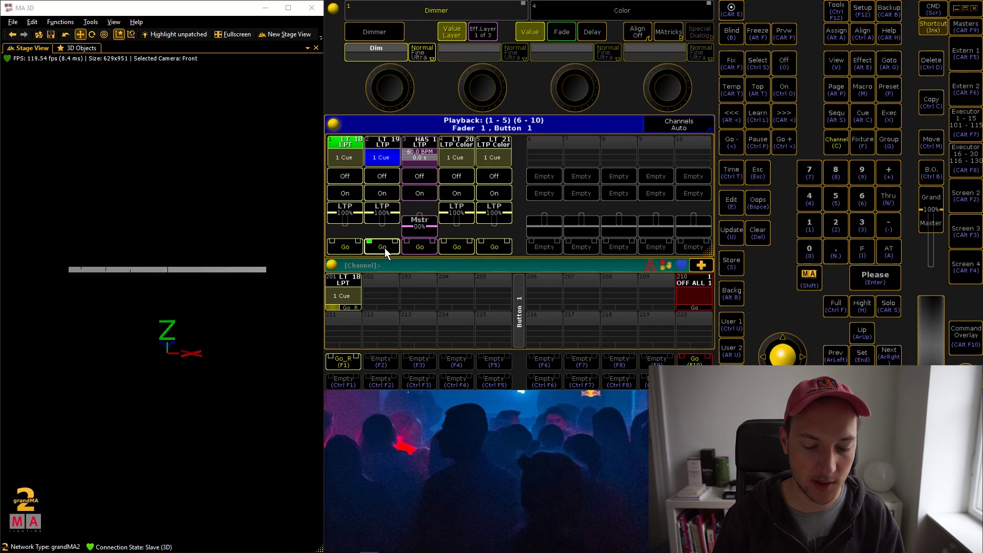
- Raise the effect's master on executor 3 to 100% and check the priority in its effect options
left_click_drag(416, 233, 417, 206)
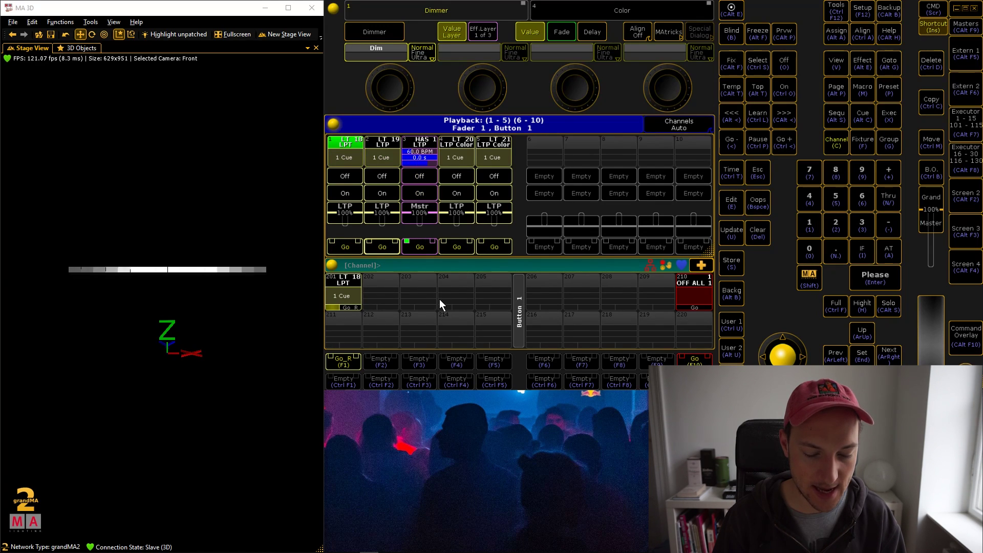
left_click(418, 145)
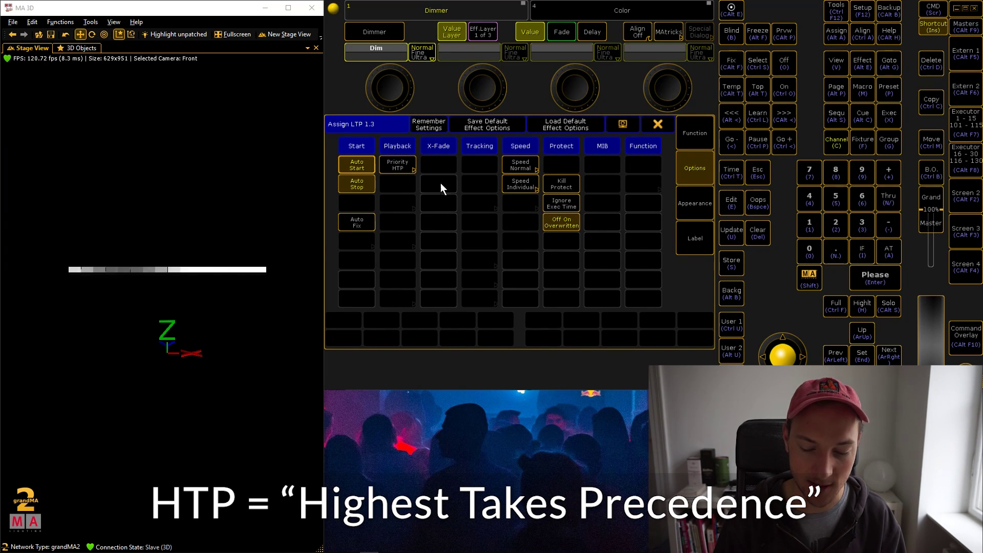
left_click(658, 124)
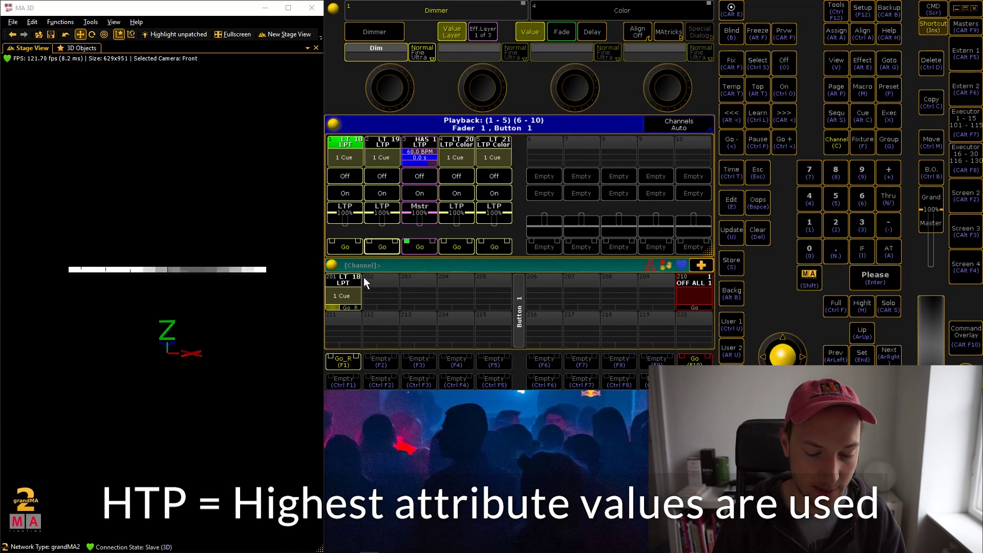
left_click(424, 143)
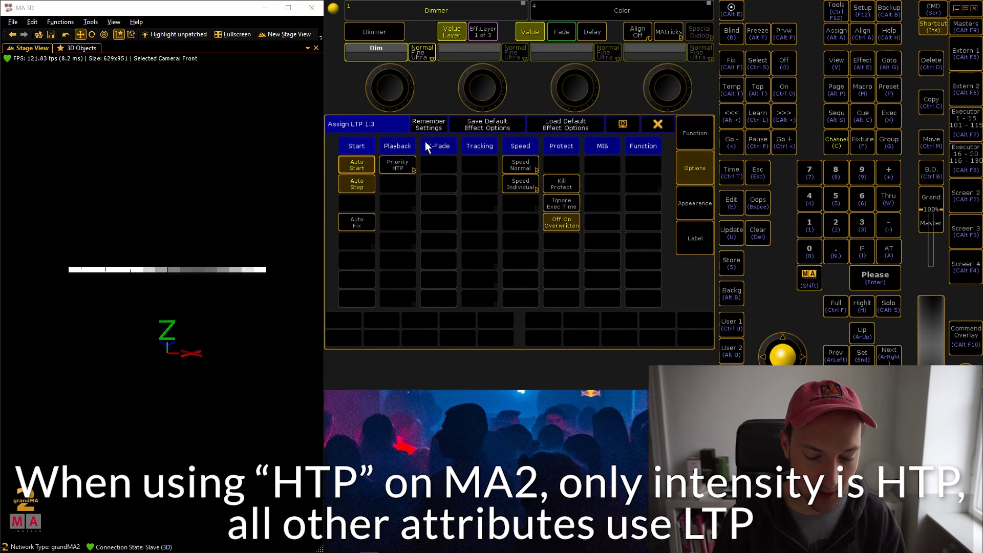
left_click(657, 121)
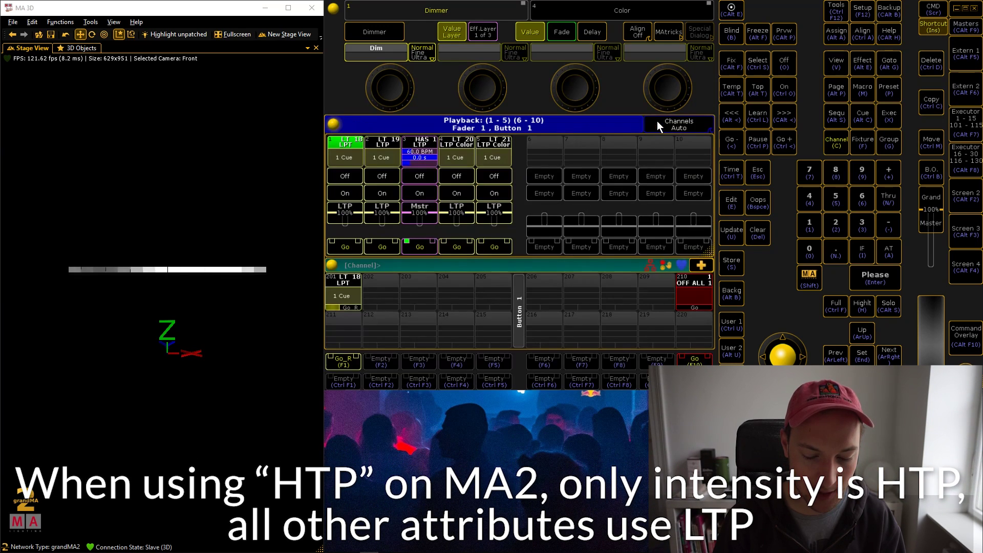
- Trigger the cues of executors 1 and 2 in turn while the effect runs to test its priority against them
left_click(382, 247)
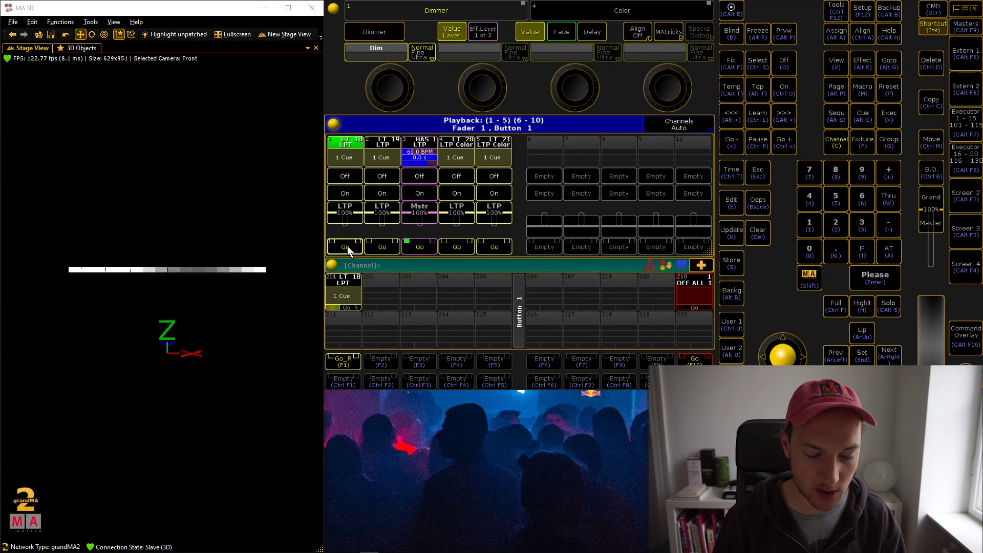
left_click(348, 246)
left_click(373, 248)
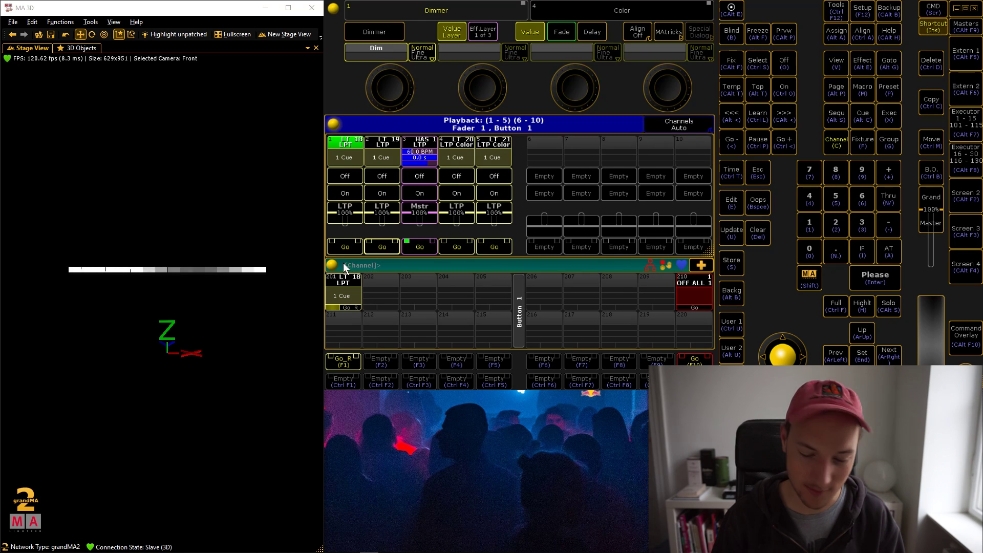
left_click(345, 247)
left_click(380, 247)
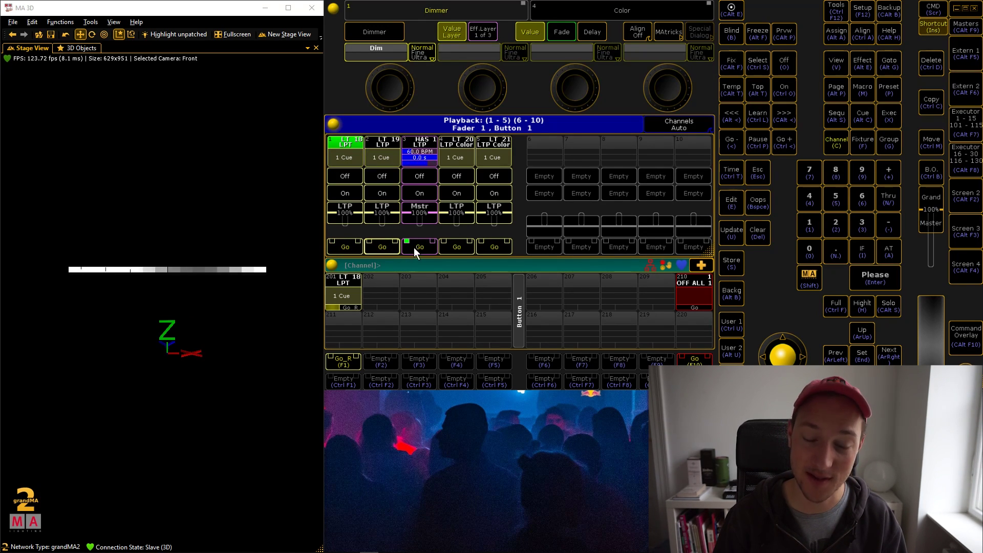
- Change the playback priority of the effect on executor 3 from HTP to LTP in its options
right_click(415, 146)
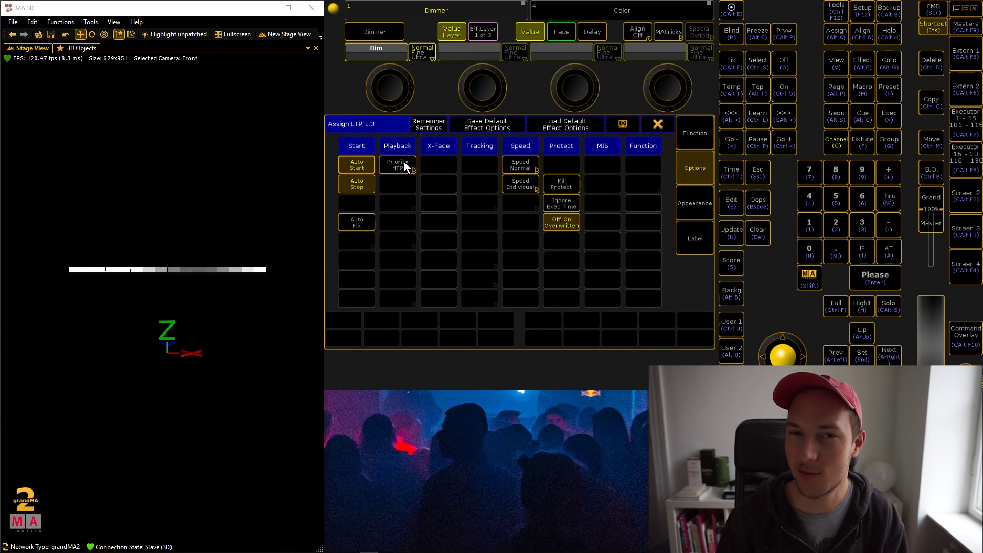
left_click(405, 165)
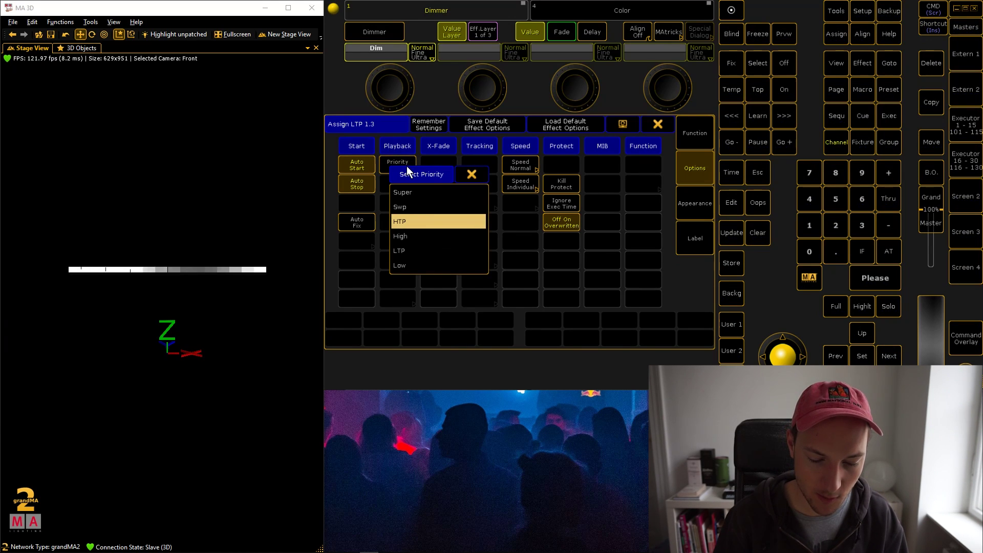
left_click(428, 249)
left_click(454, 254)
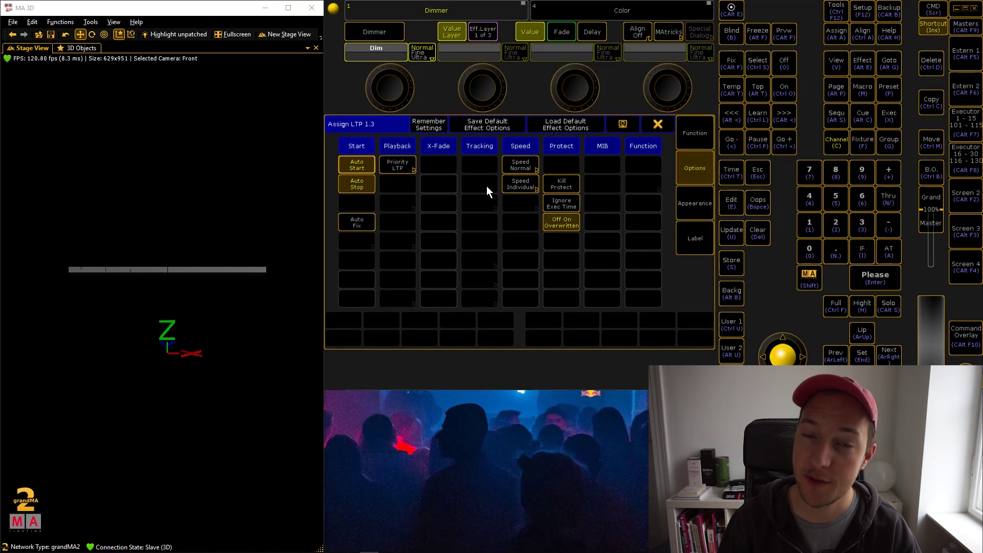
left_click(590, 125)
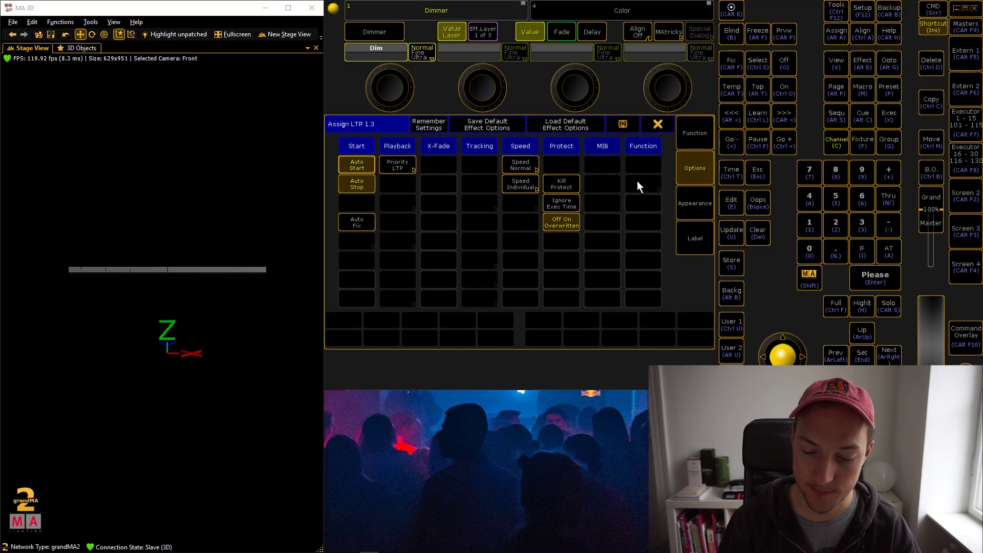
left_click(659, 125)
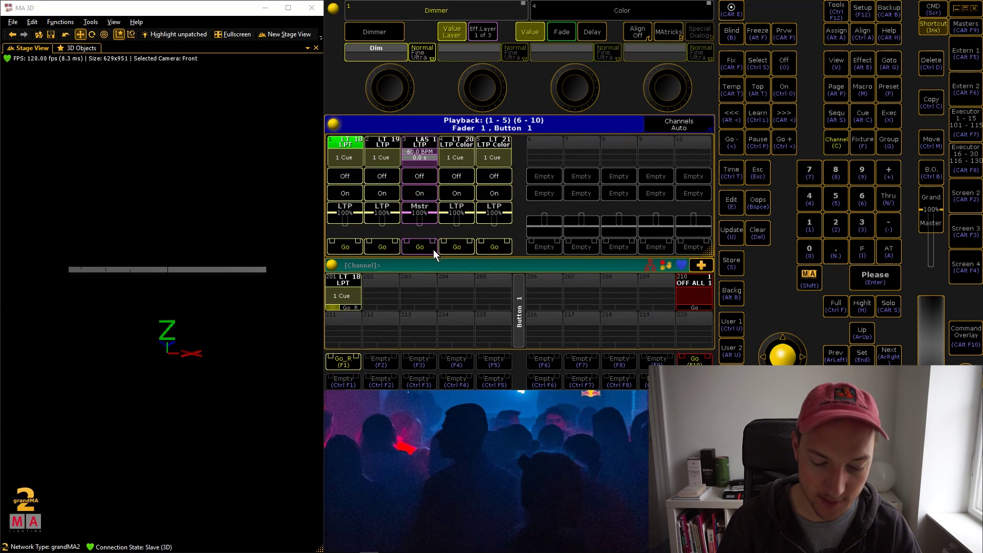
- Trigger the cues of executors 1 and 2 and the effect on executor 3 in turn to test how LTP playback takes over
left_click(384, 247)
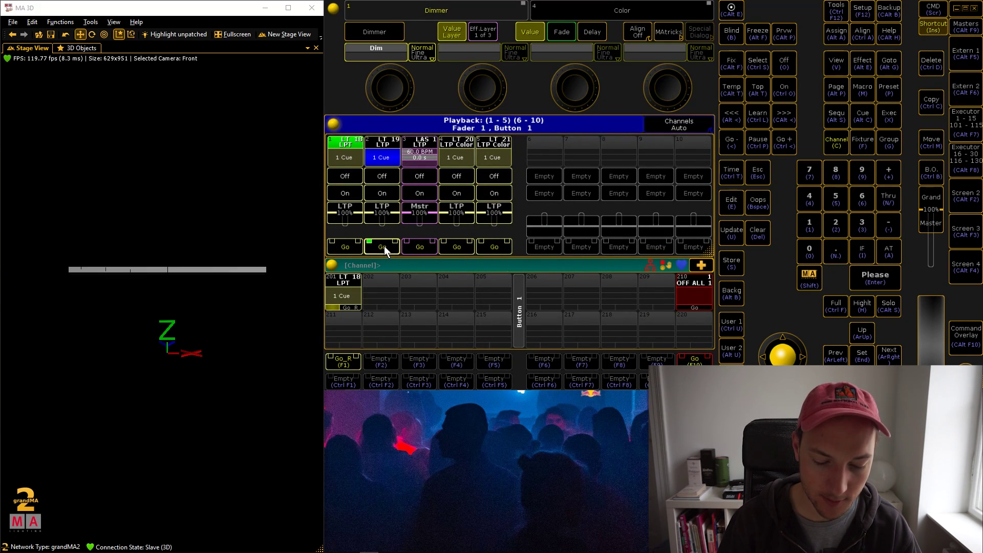
left_click(343, 248)
left_click(416, 244)
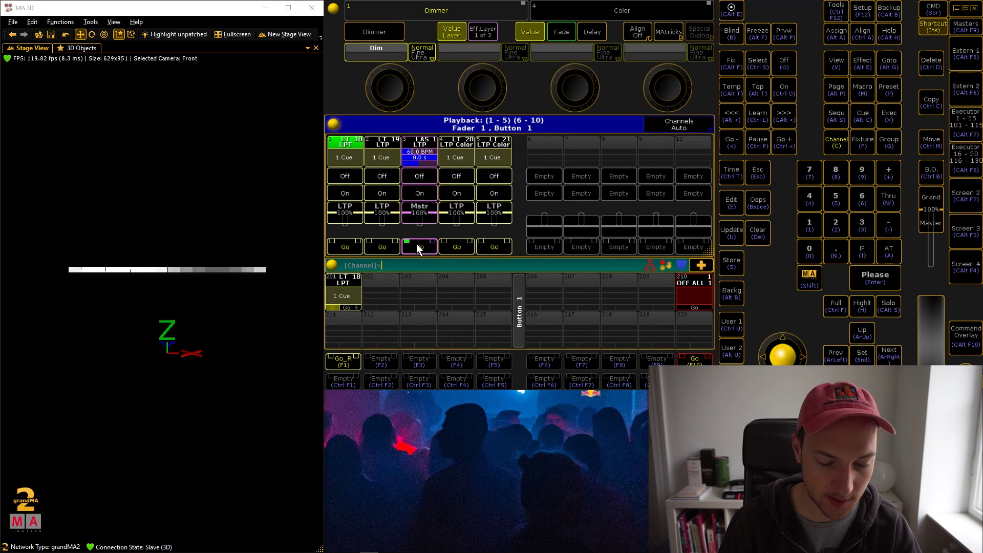
left_click(344, 249)
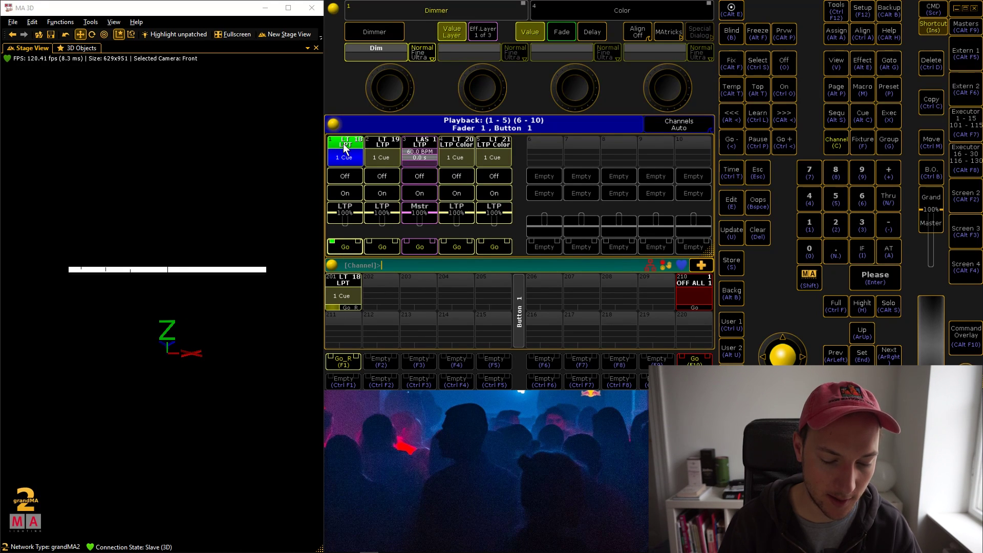
left_click(379, 247)
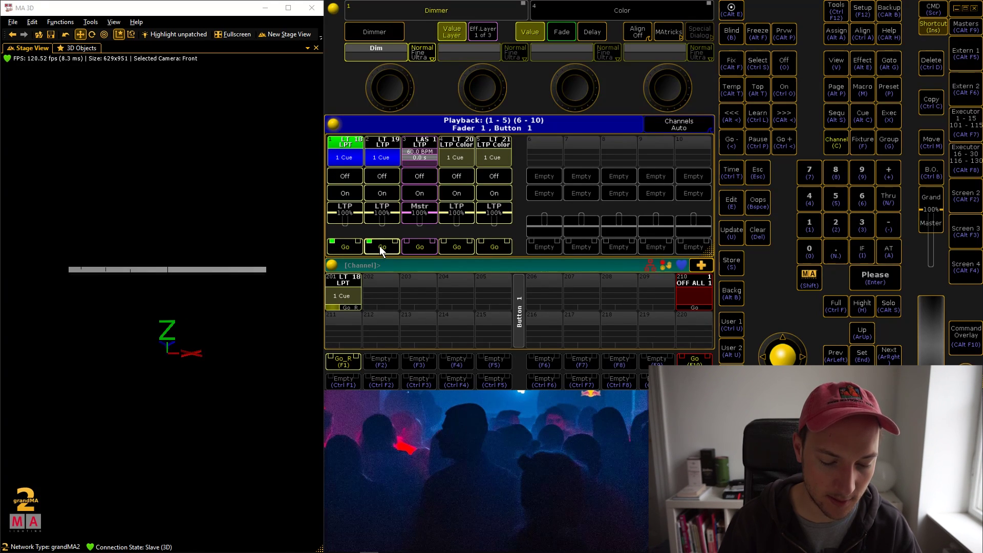
left_click(414, 247)
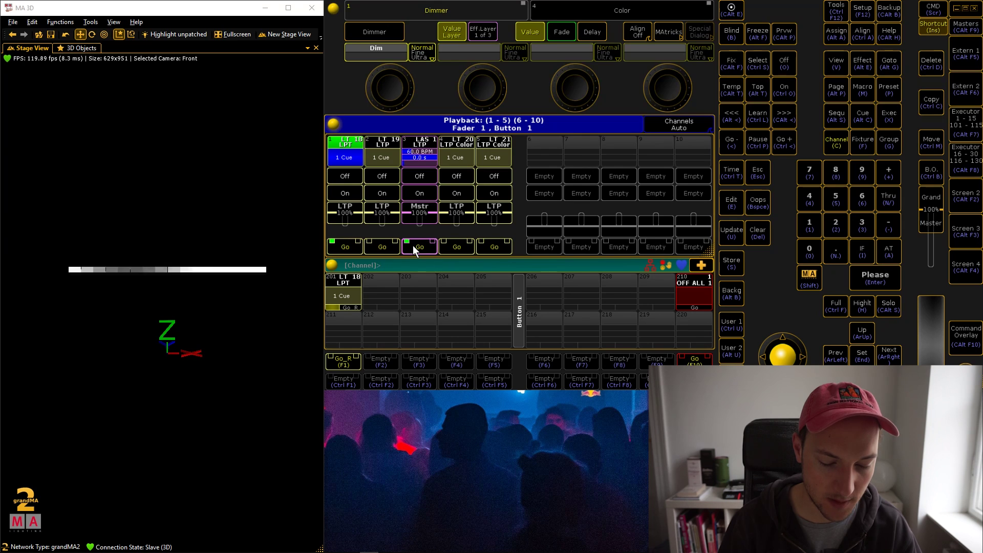
- Recheck the effect's priority in its options, and run executor 1's cue against the effect before switching it off
left_click(420, 140)
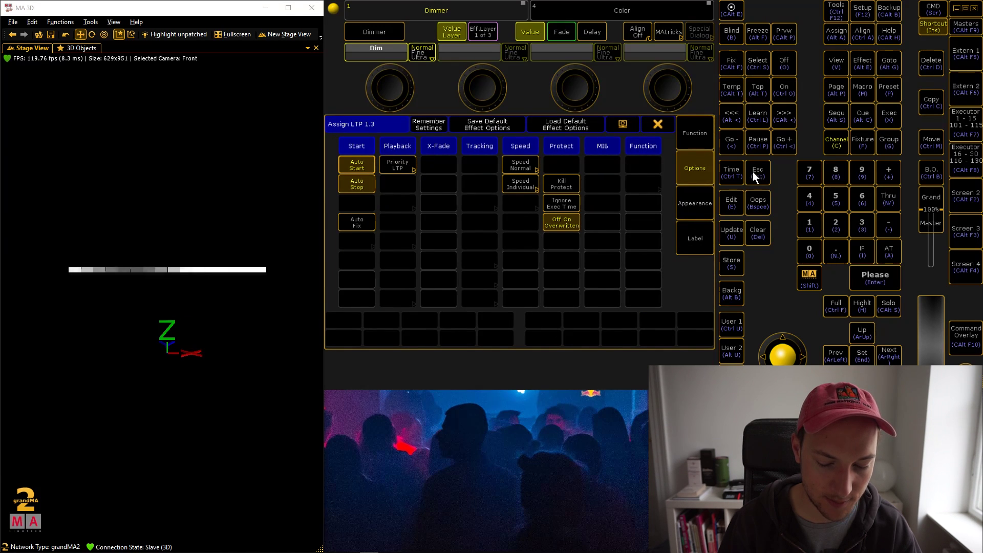
left_click(655, 124)
left_click(348, 247)
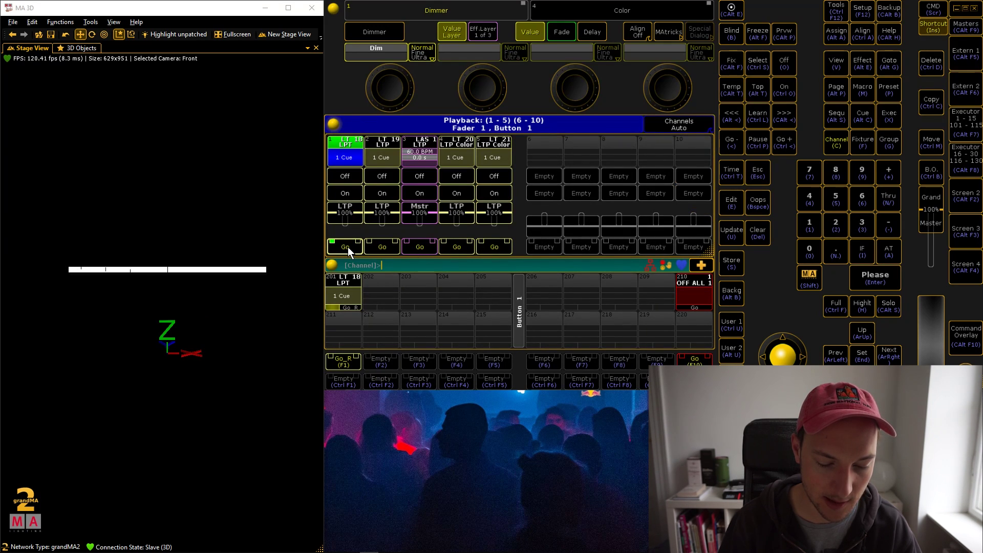
left_click(344, 176)
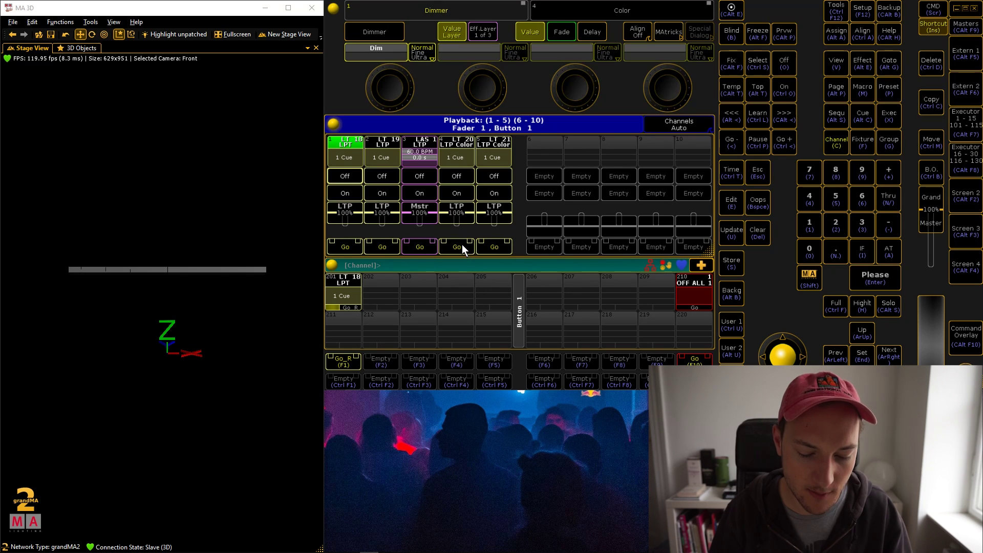
- With executor 1's dimmer cue running, alternate between the color cues of executors 4 and 5 to compare them, ending on executor 5
left_click(457, 247)
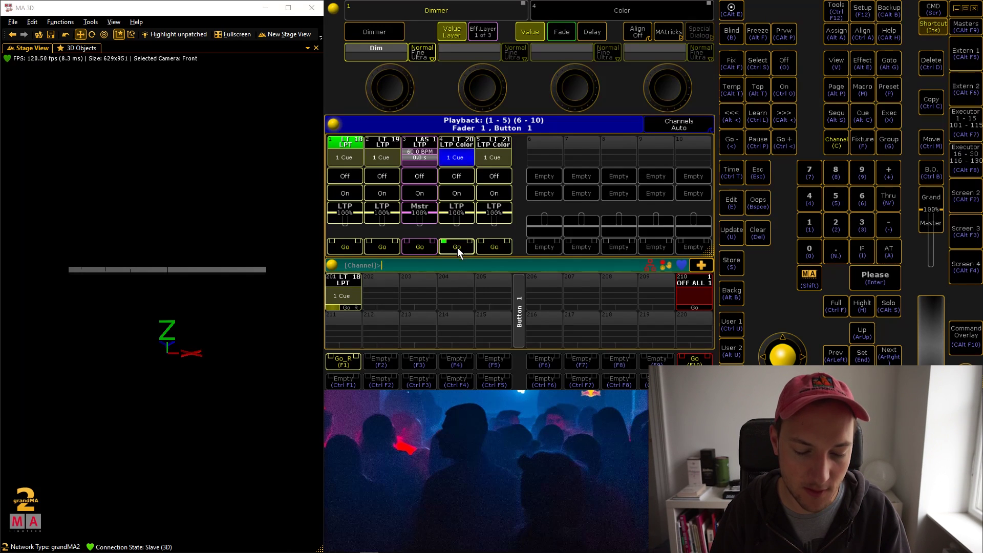
left_click(344, 248)
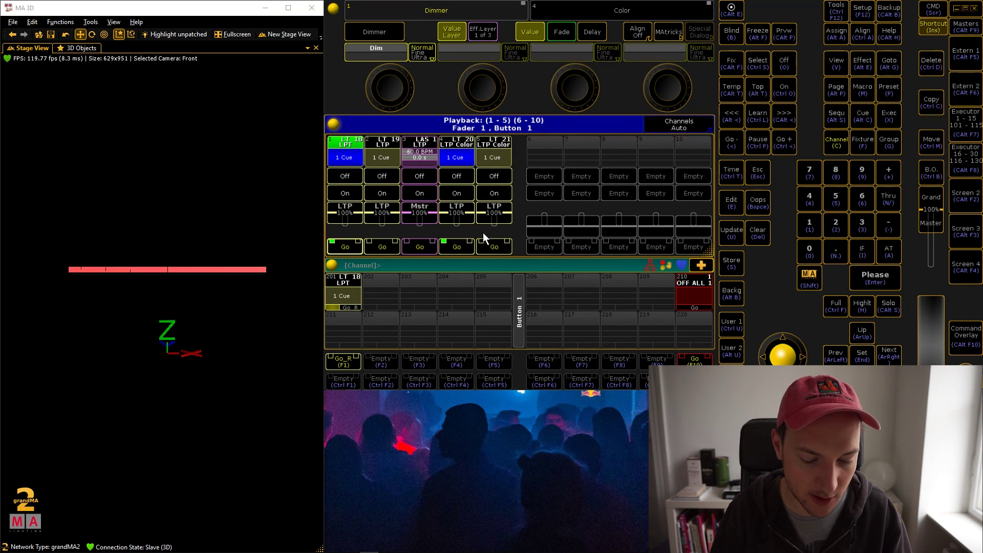
left_click(495, 246)
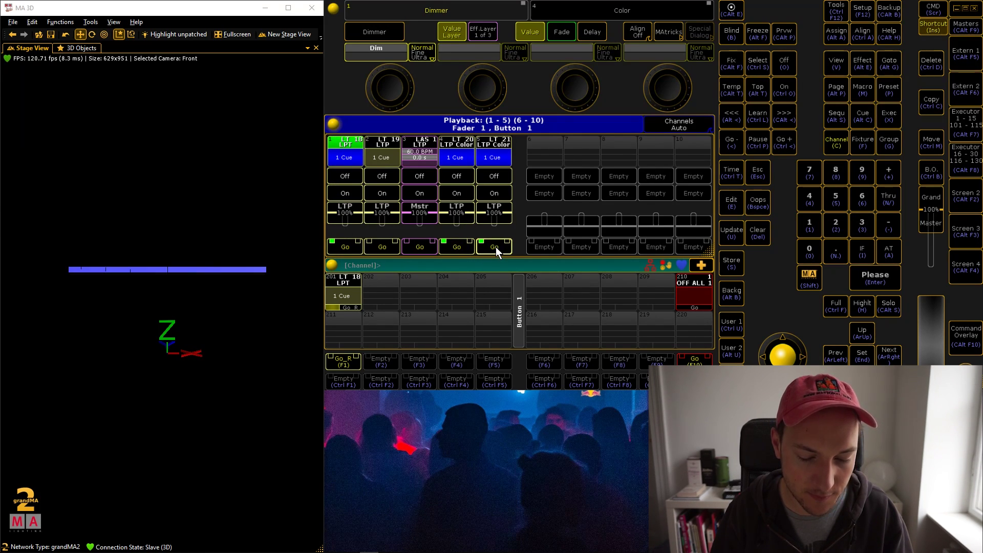
left_click(454, 246)
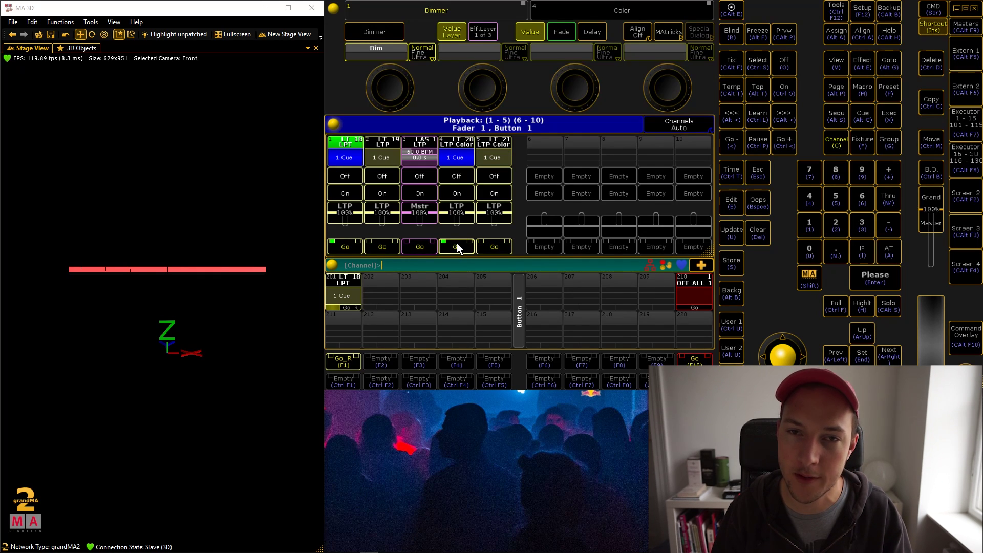
left_click(488, 246)
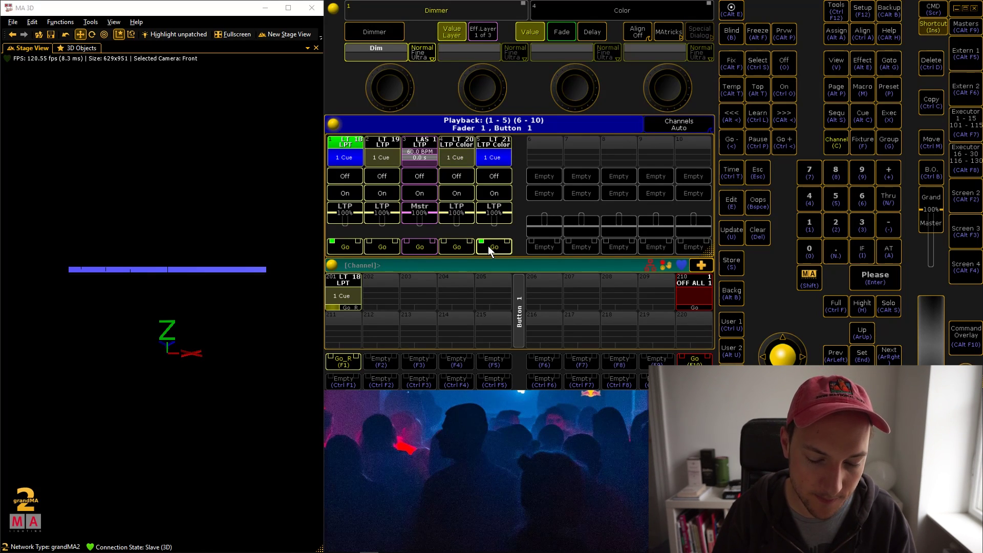
left_click(460, 247)
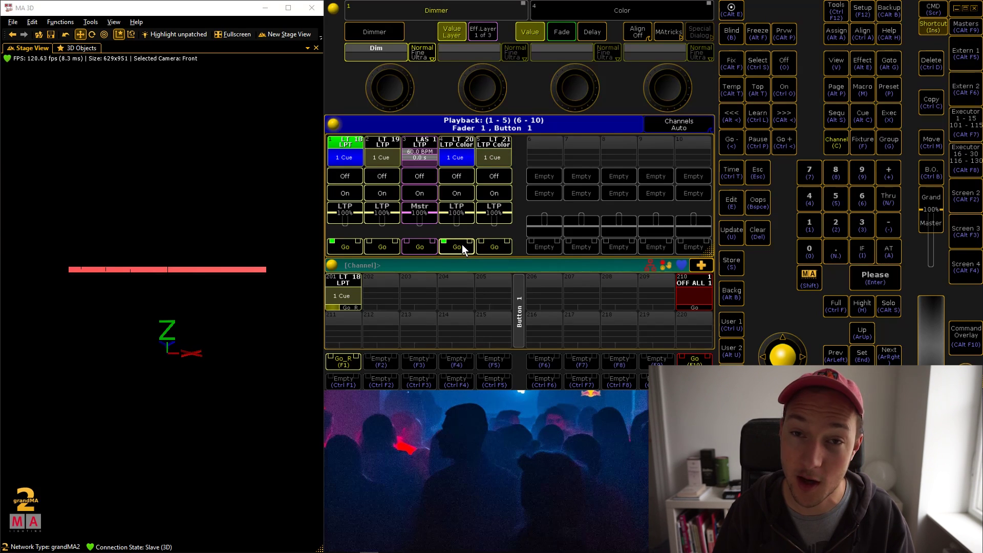
left_click(492, 248)
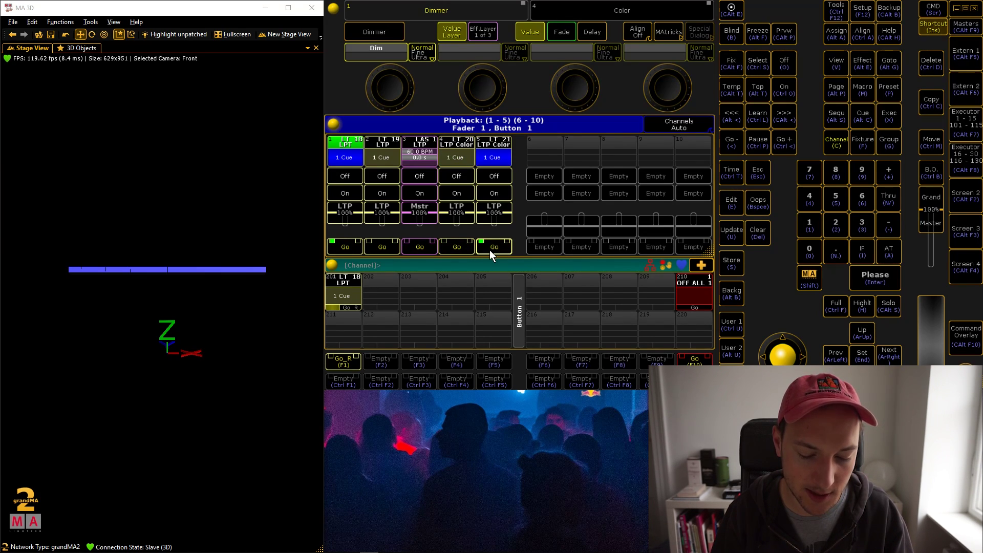
left_click(457, 247)
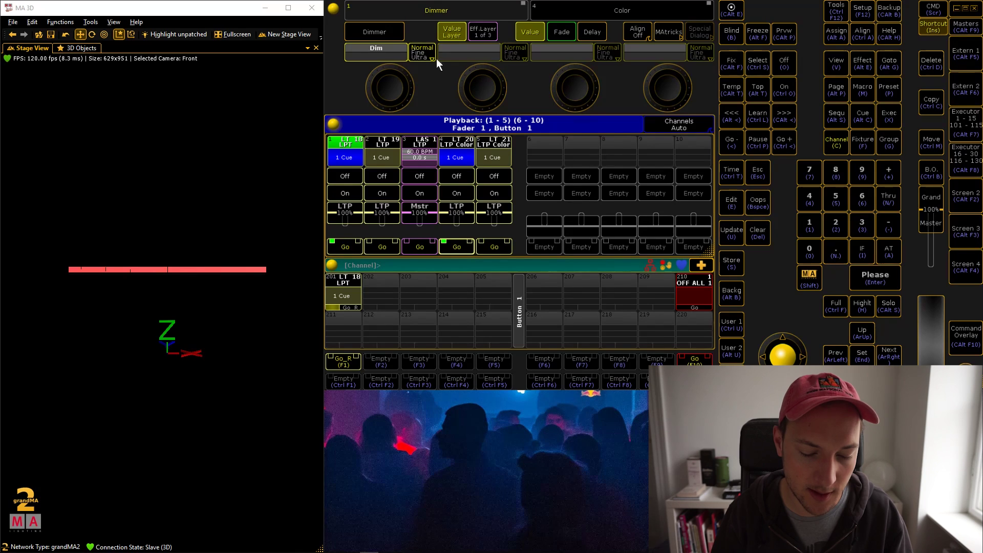
left_click(492, 248)
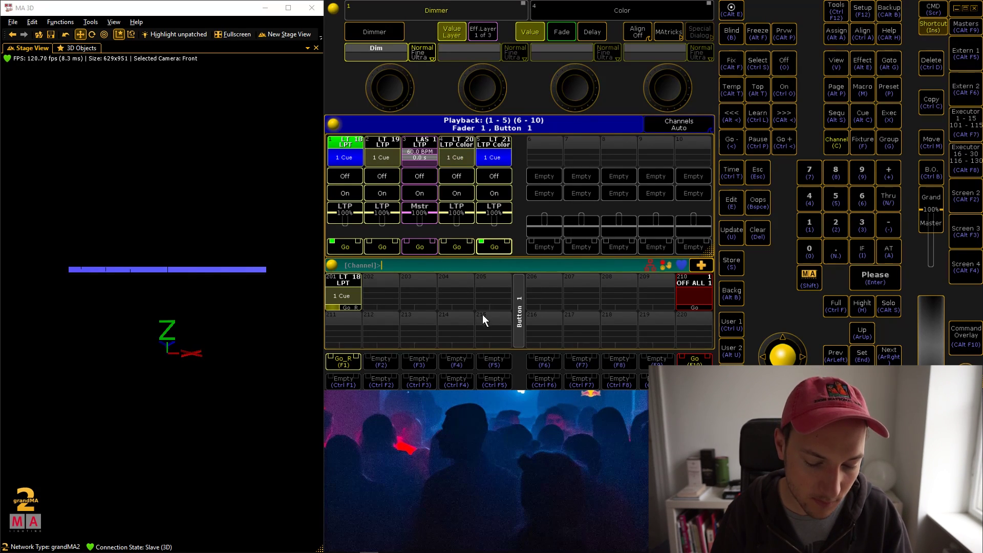
left_click(458, 248)
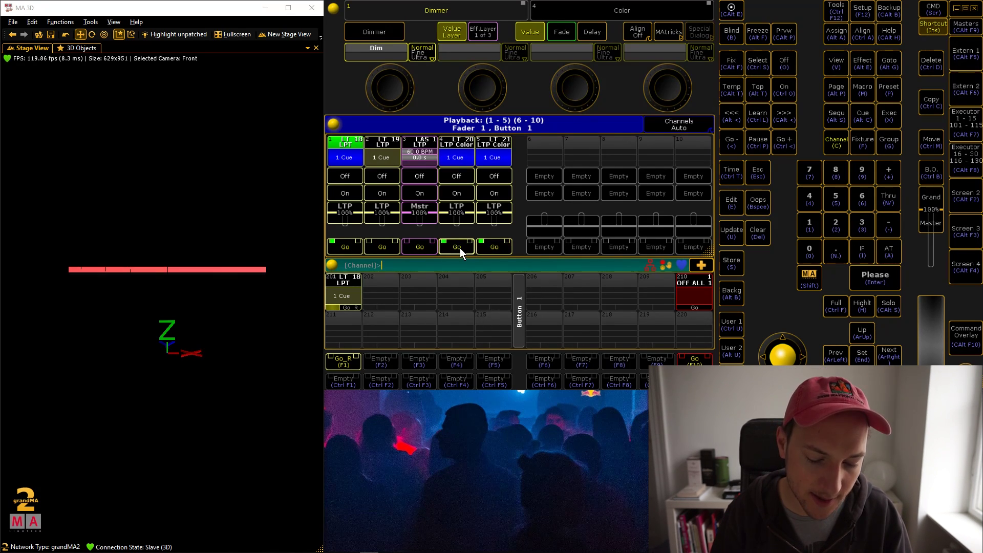
left_click(495, 246)
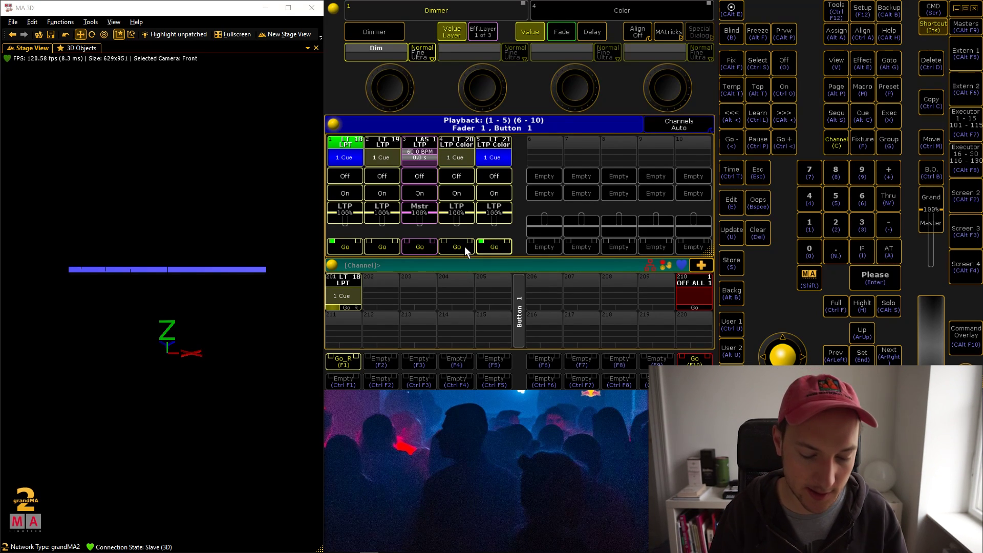
- Trigger the cues of executors 2 and 1 and the effect over executor 5's color cue, ending with the effect switched off
left_click(375, 243)
left_click(359, 245)
left_click(410, 250)
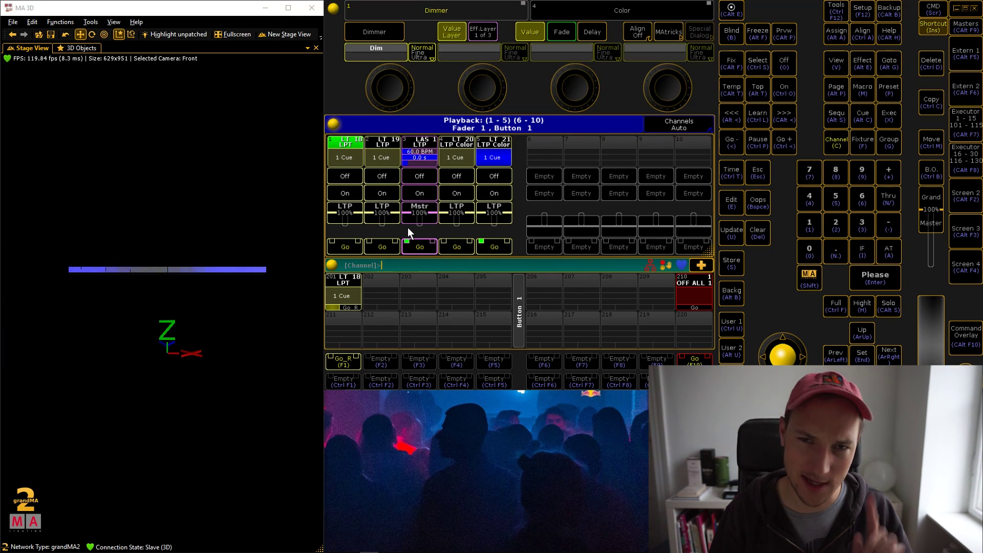
left_click(420, 177)
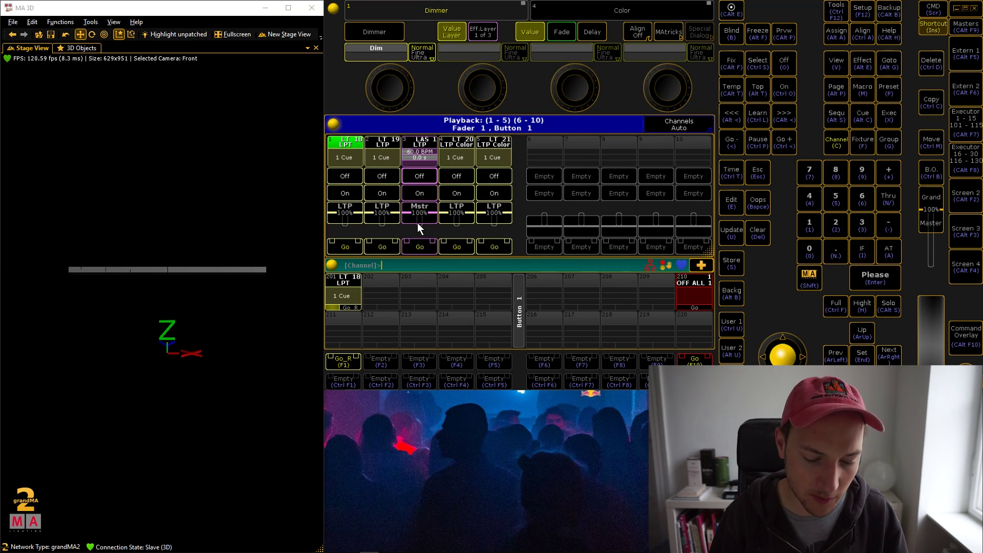
- Open executor 2's cue for editing and set its color to red 100, green 0 and blue 0
key("e")
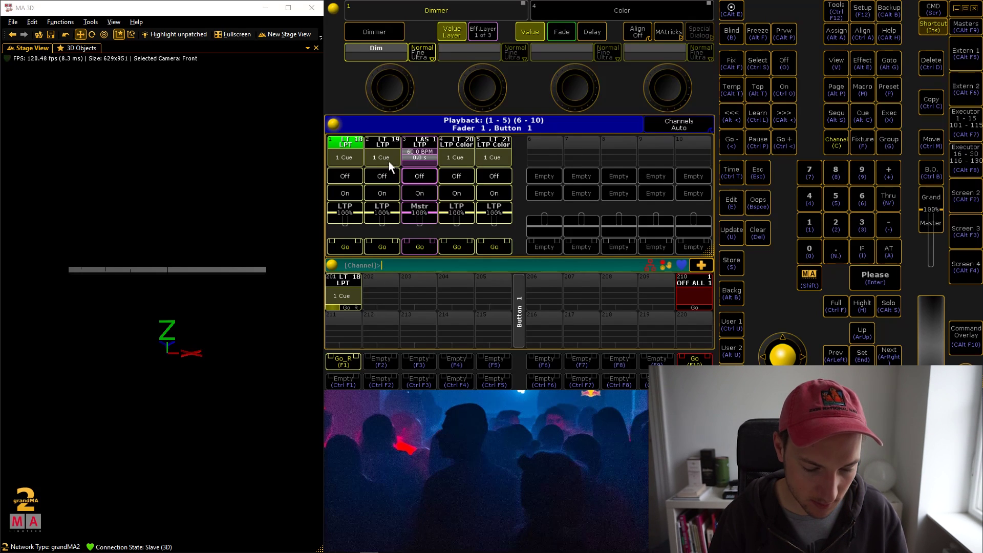
left_click(386, 154)
left_click(601, 10)
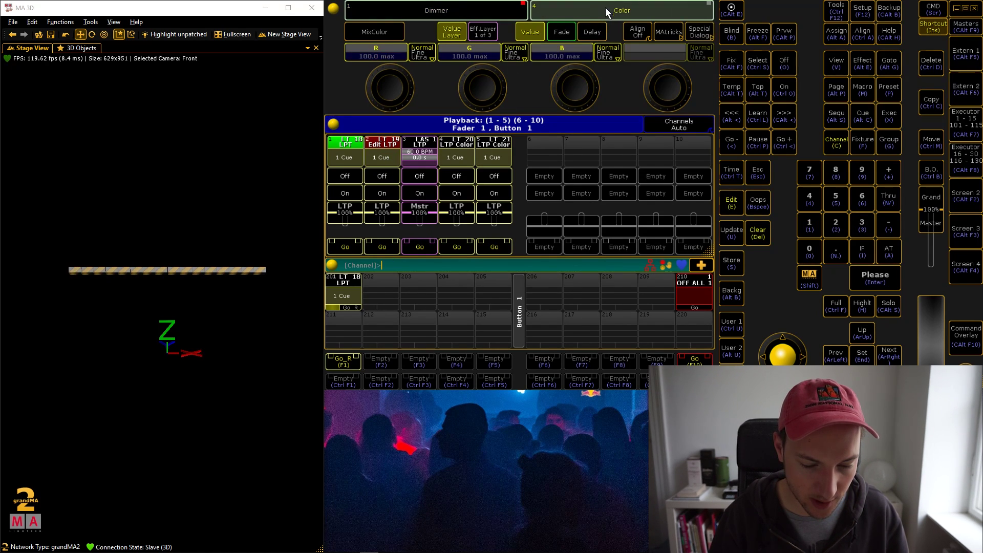
left_click(391, 54)
key("Return")
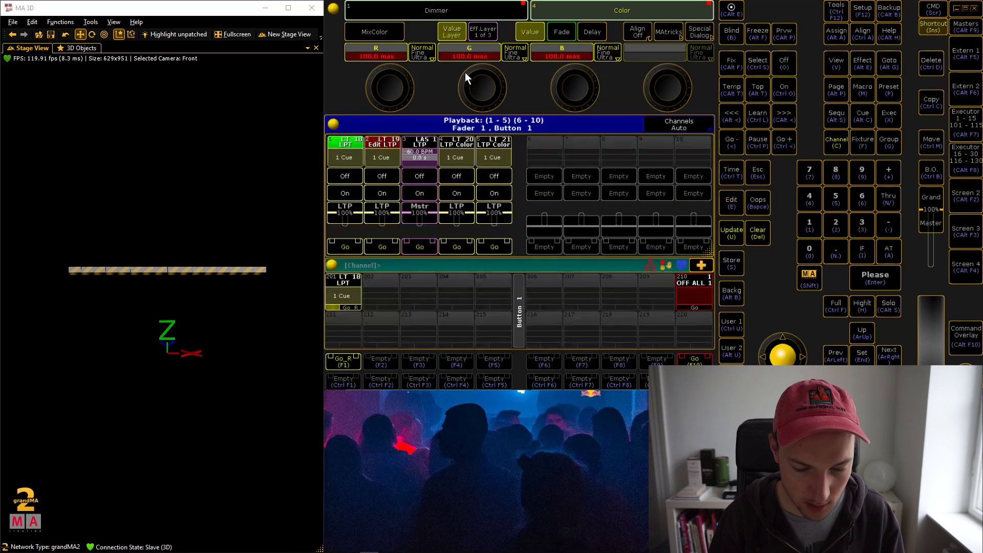
left_click(473, 53)
type("0")
key("Return")
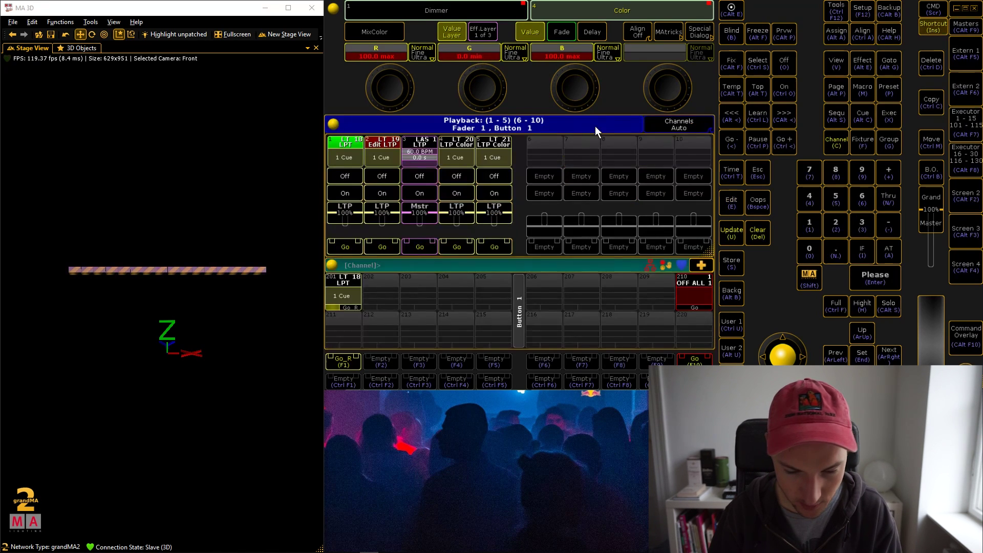
left_click(579, 54)
type("0")
key("Return")
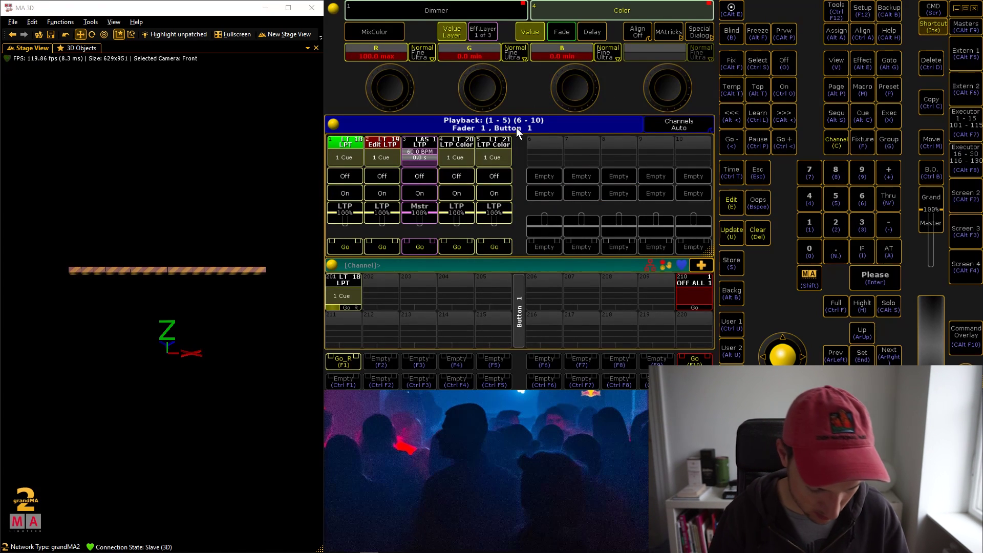
- Update cue 1 of sequence 19 with the edited color values and clear the programmer
key("u")
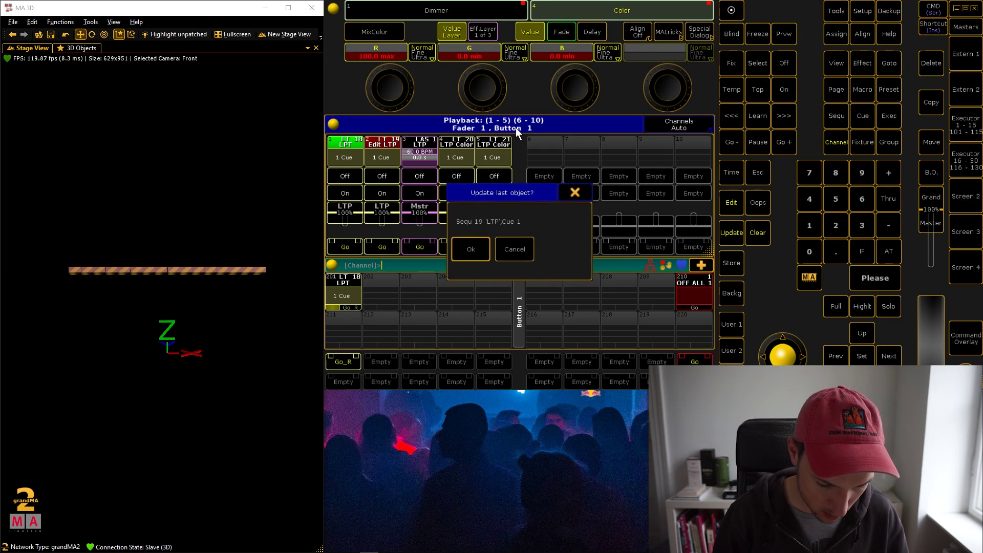
key("Return")
key("Delete")
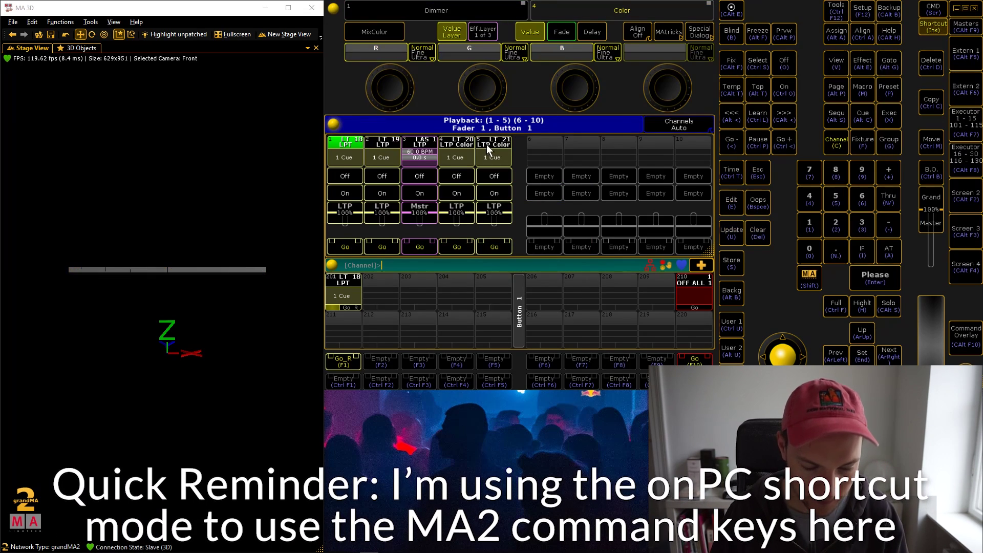
- Run executor 1's cue, executor 2's cue and executor 1's cue again to compare dimmer and color, ending with both switched off
left_click(345, 243)
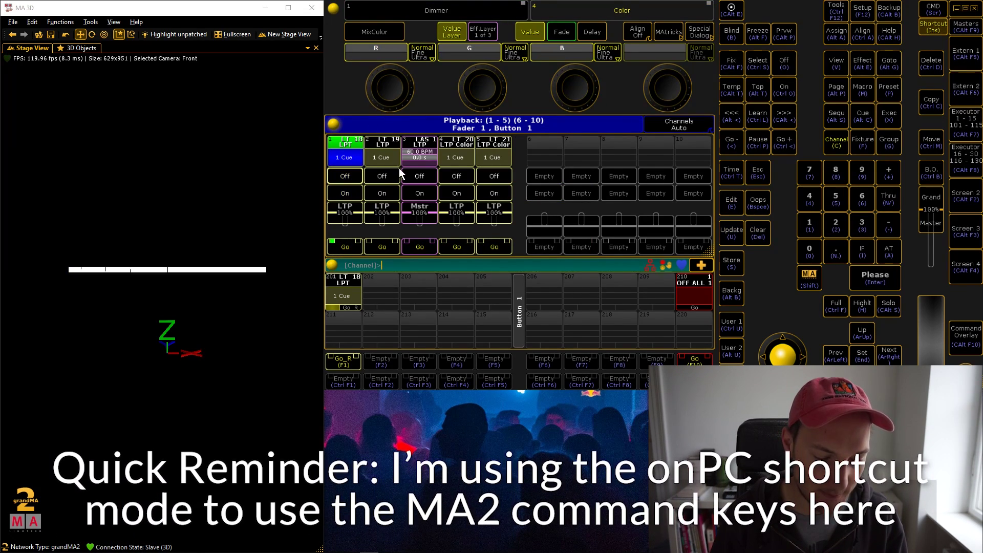
left_click(384, 245)
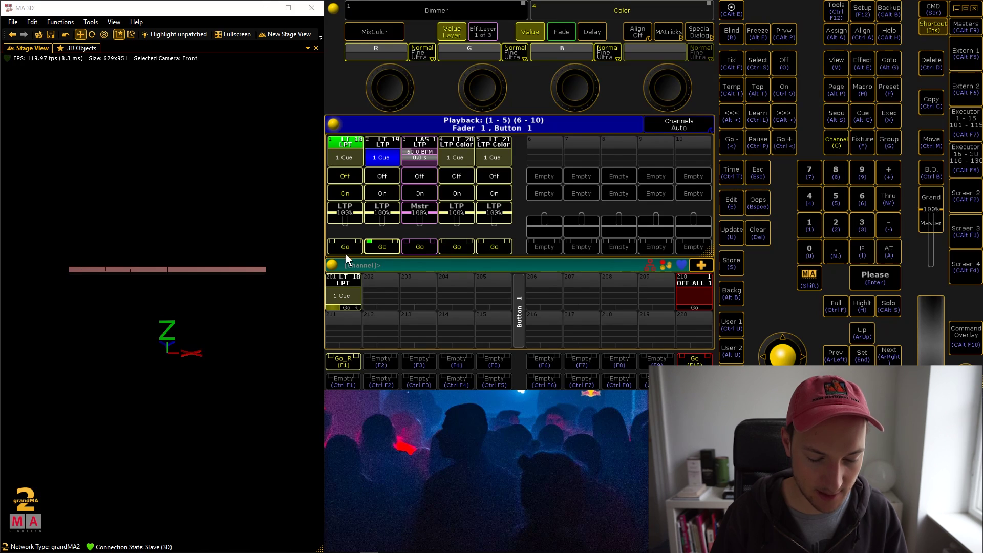
left_click(338, 239)
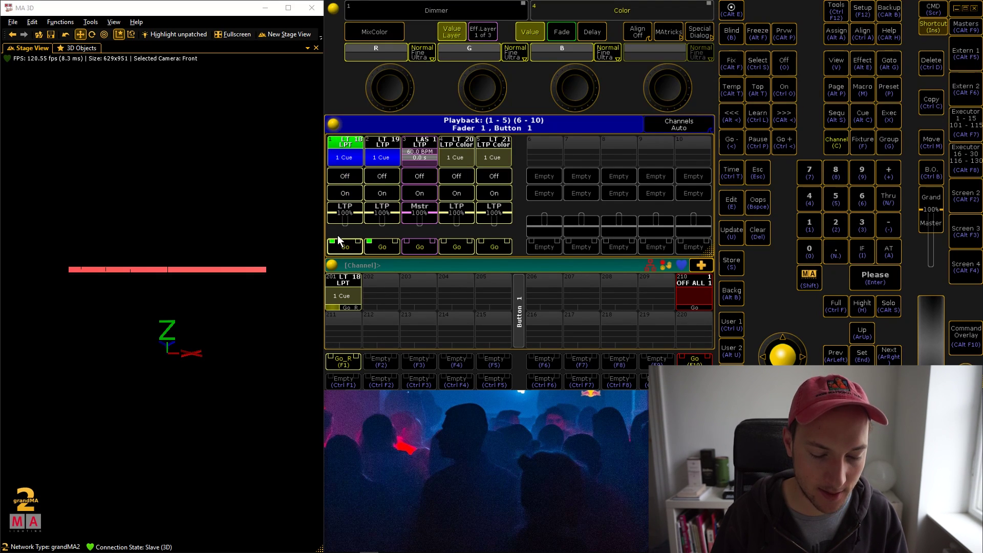
left_click(388, 176)
left_click(361, 175)
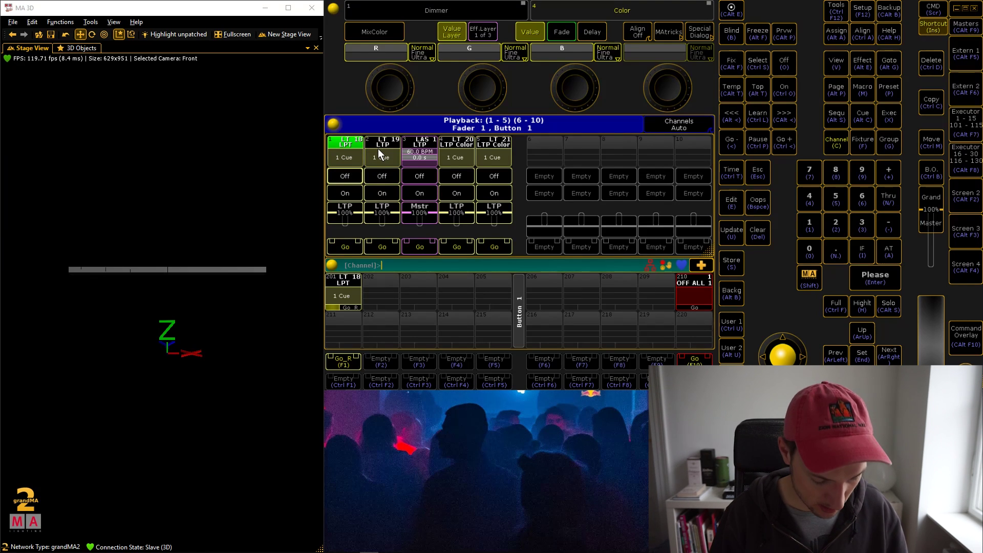
- Edit executor 2's cue to knock out its color values, update the cue and clear the programmer
key("e")
left_click(381, 150)
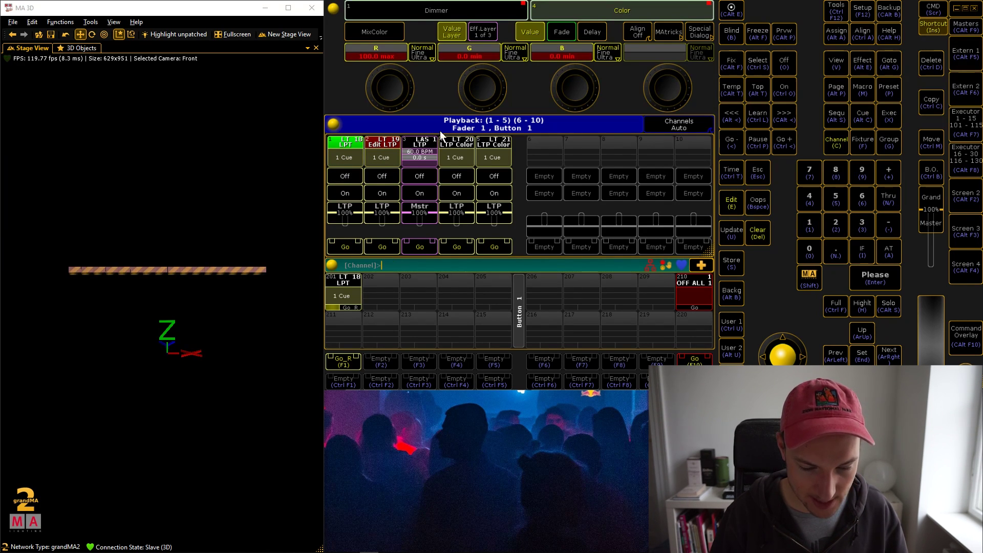
key("o")
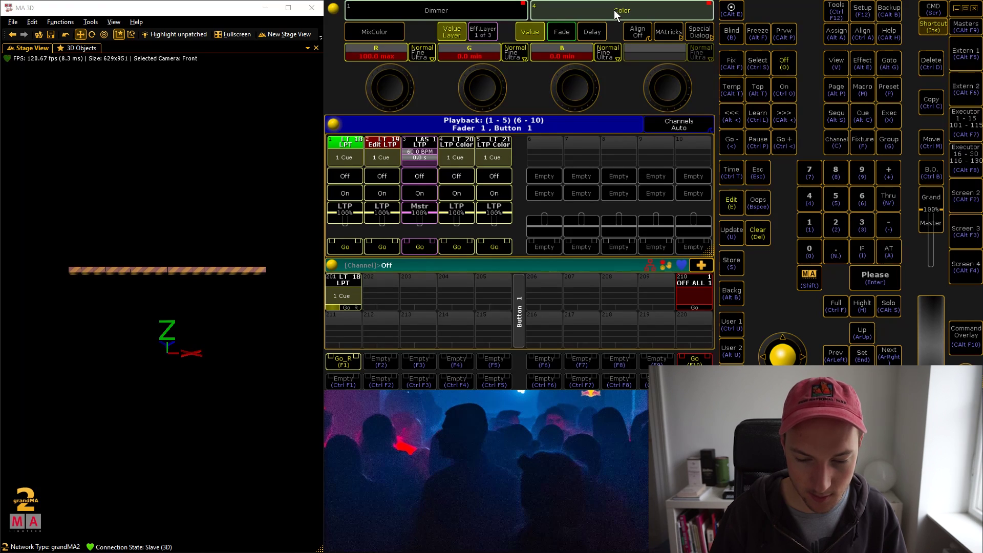
left_click(614, 10)
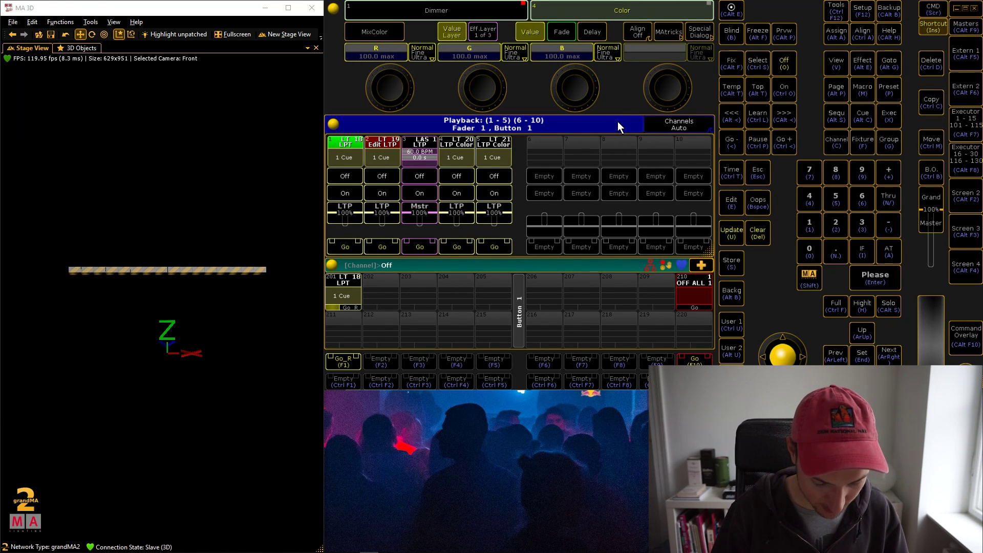
key("e")
key("Return")
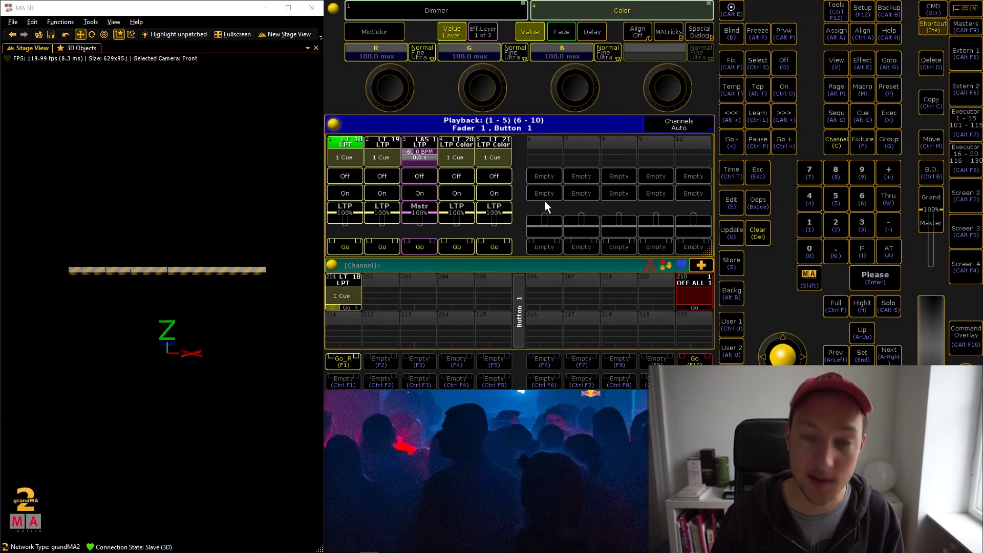
key("Delete")
- Alternate between the dimmer cues of executors 2 and 1 to compare their priority, ending with executor 1 switched off
left_click(383, 247)
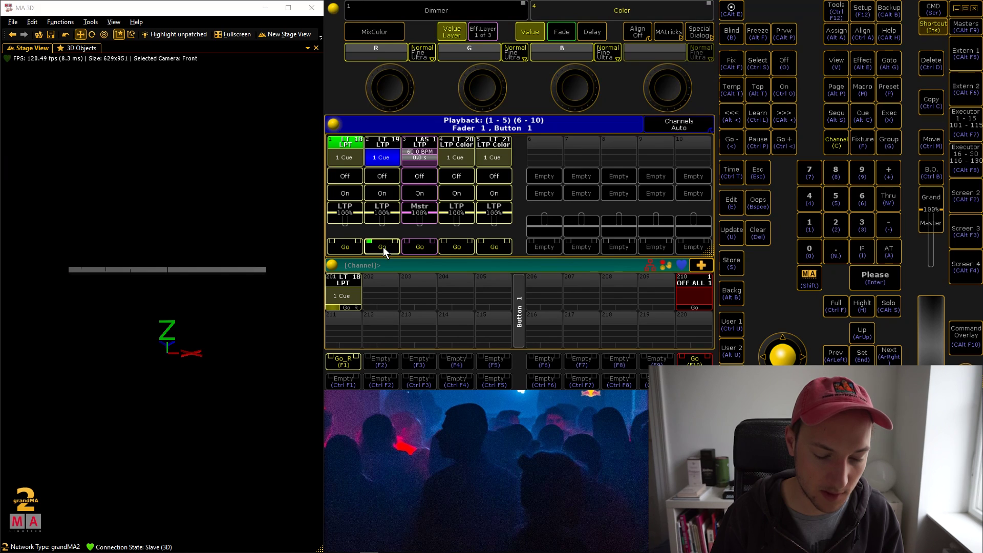
left_click(354, 247)
left_click(386, 245)
left_click(344, 246)
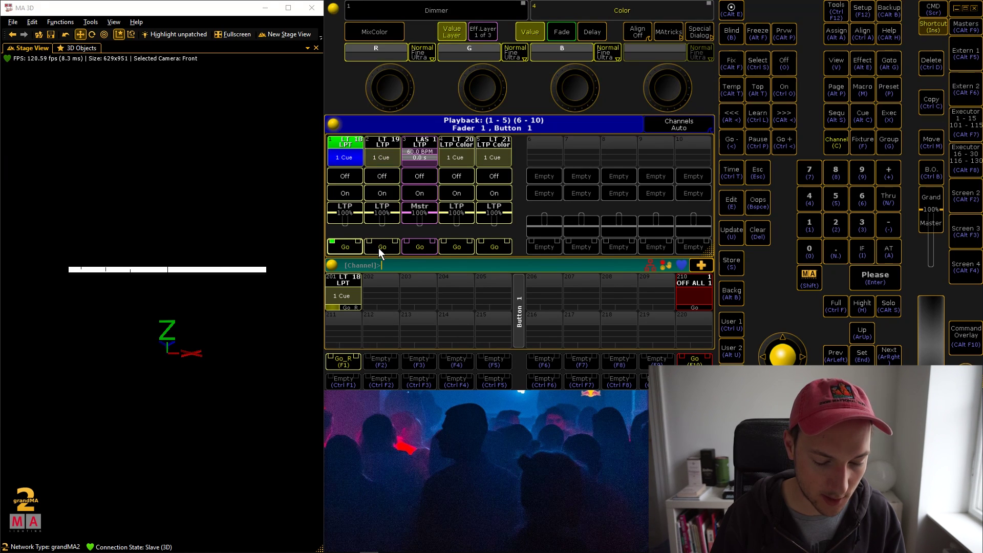
left_click(378, 247)
left_click(343, 247)
left_click(350, 179)
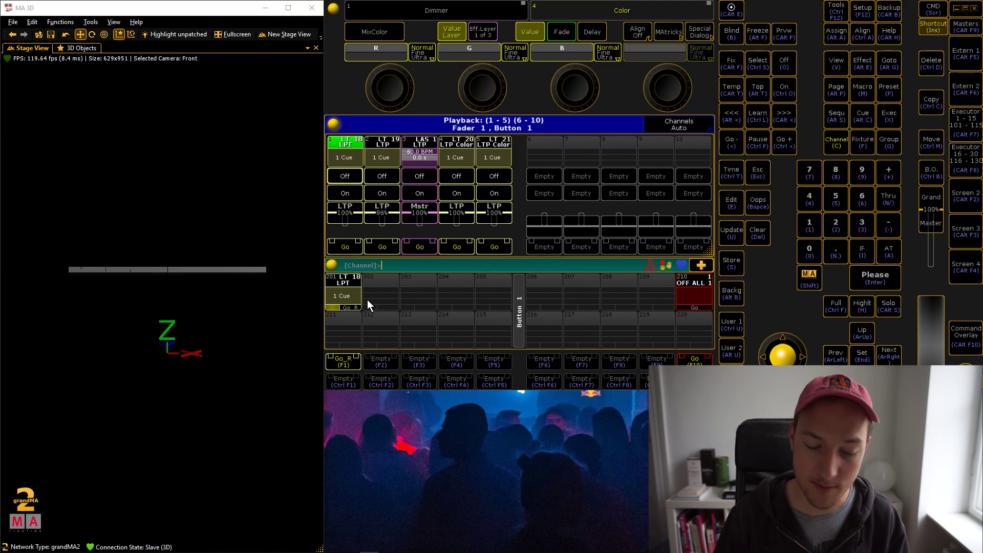
- Run the cues of executors 1 and 2 together with executor 2's fader at 96%, and switch executor 2 off
left_click(347, 244)
left_click(382, 246)
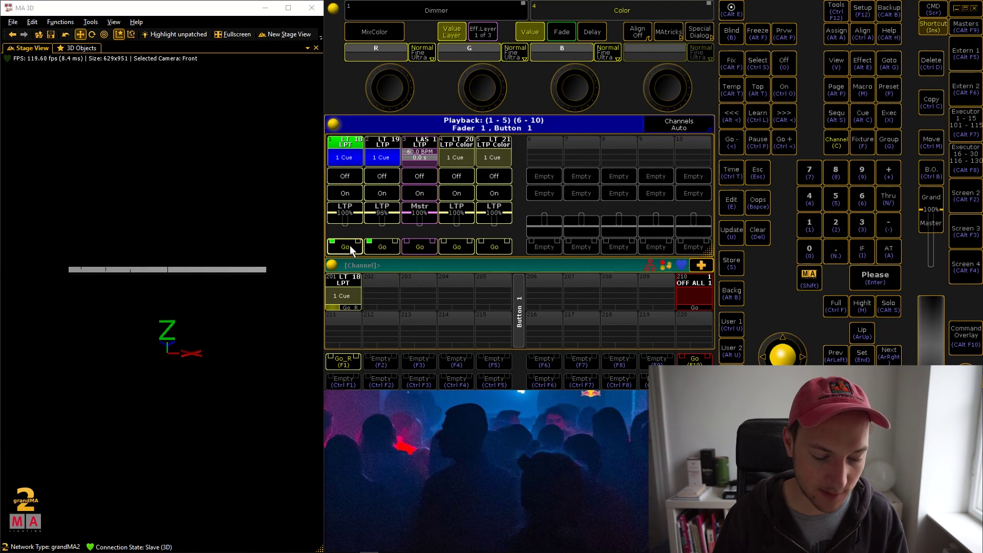
left_click(382, 248)
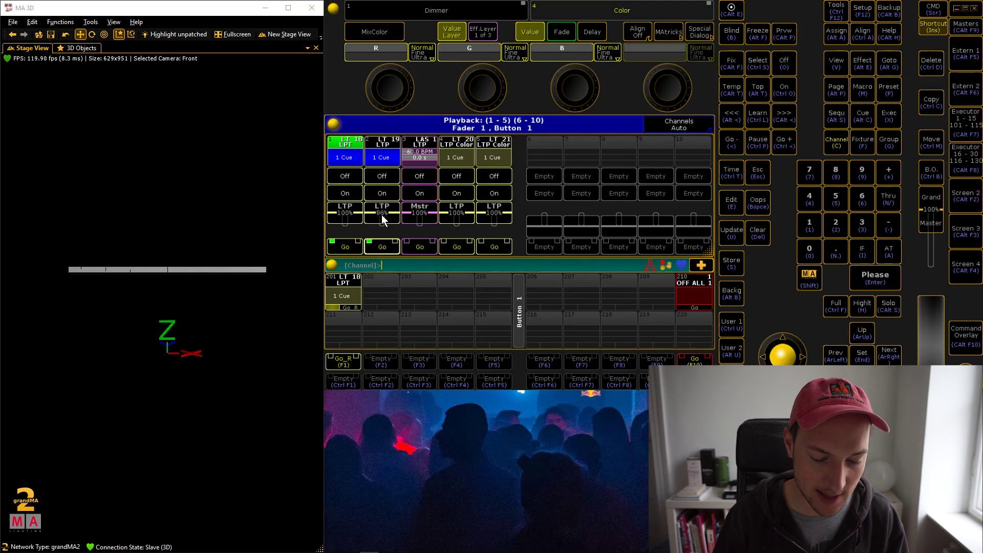
left_click(382, 176)
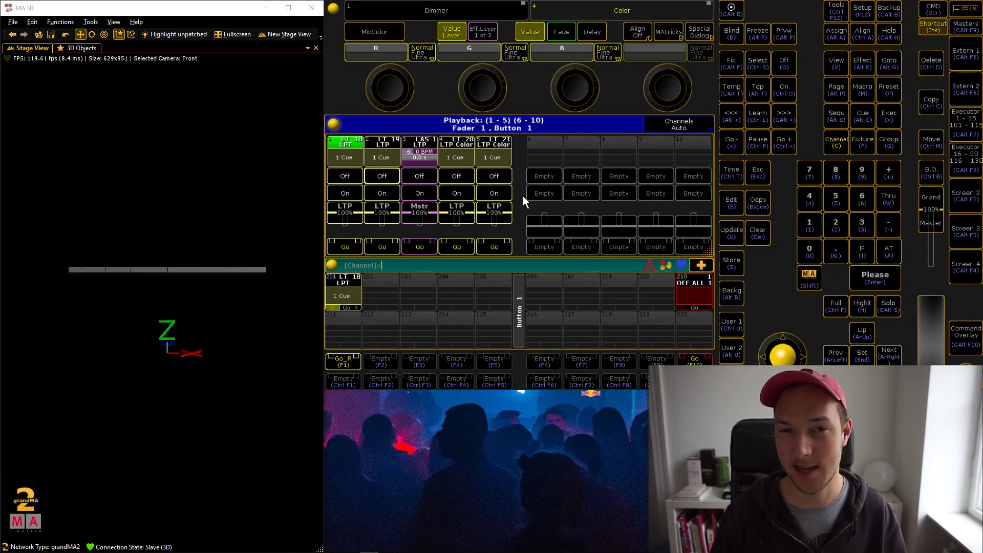
- Alternate between executor 3's effect and executor 2's dimmer cue to compare which one takes over
left_click(421, 246)
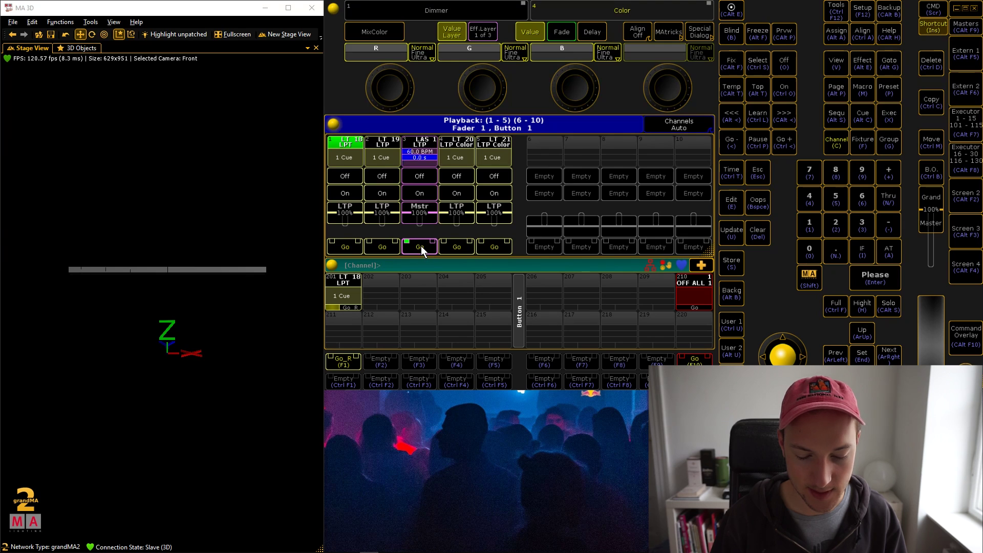
left_click(383, 248)
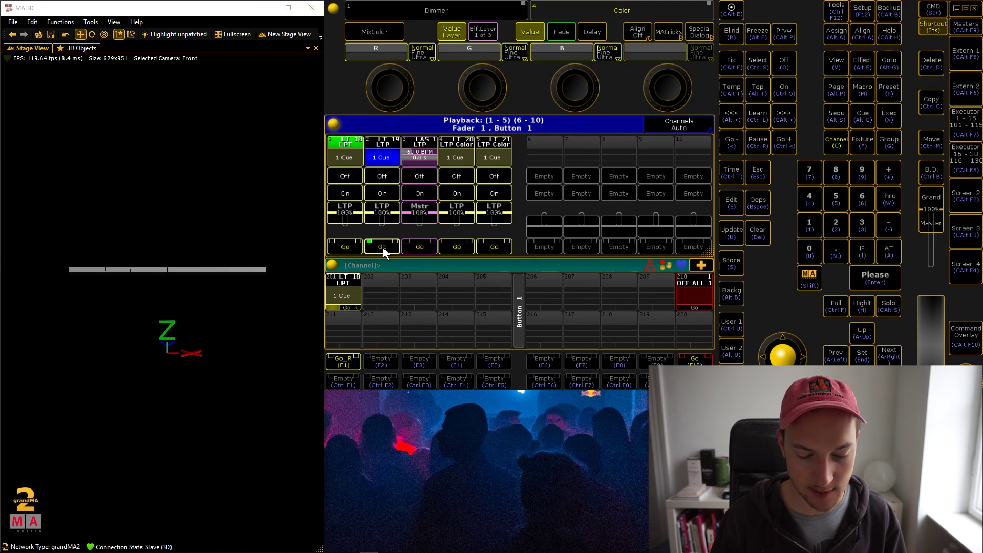
left_click(418, 247)
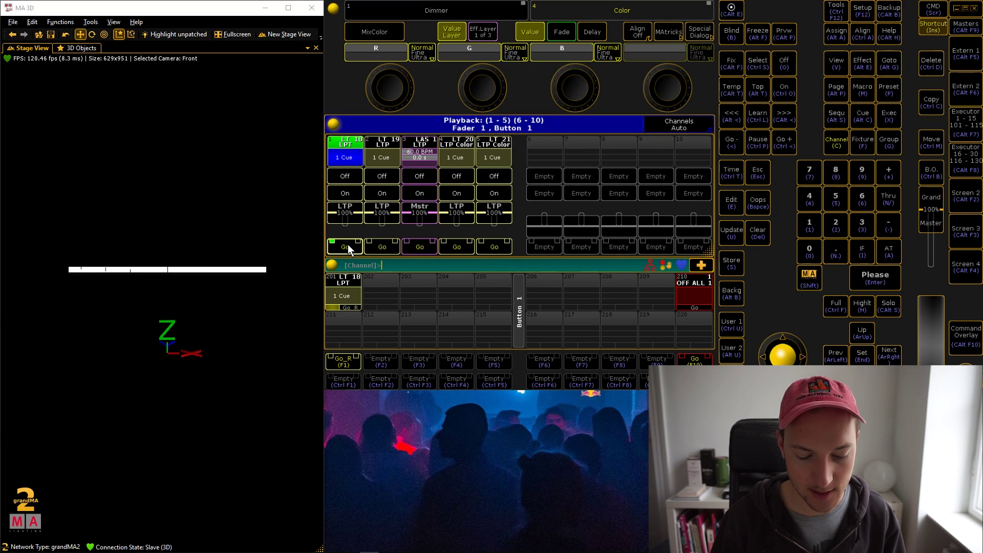
- Pull executor 1's fader fully down, raise it back to 100% and switch the executor off
left_click_drag(349, 211, 354, 314)
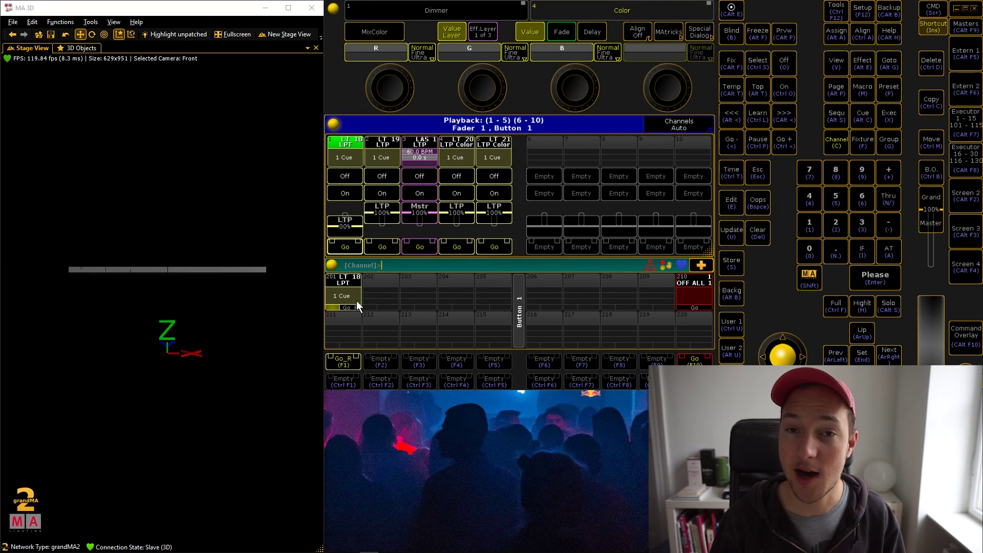
left_click_drag(344, 221, 359, 33)
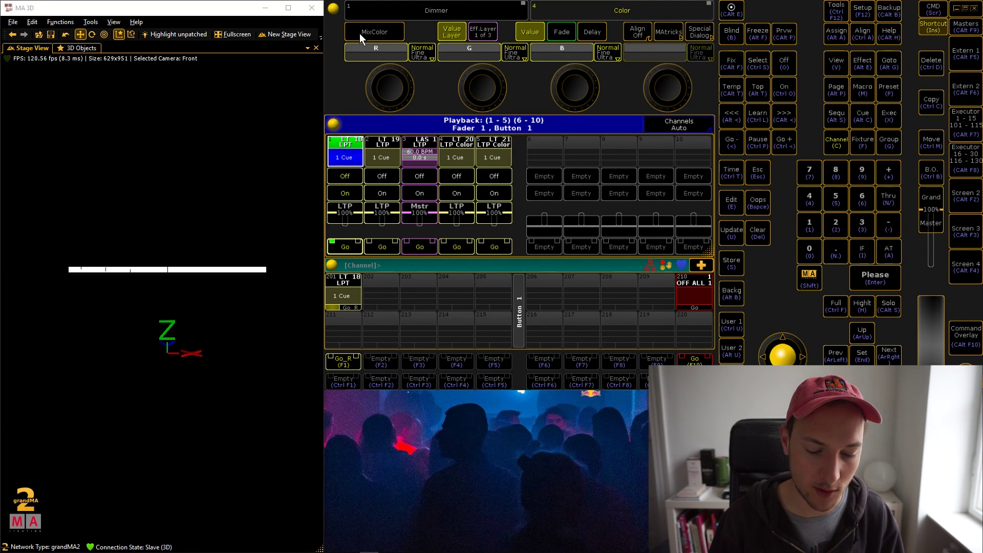
left_click(351, 176)
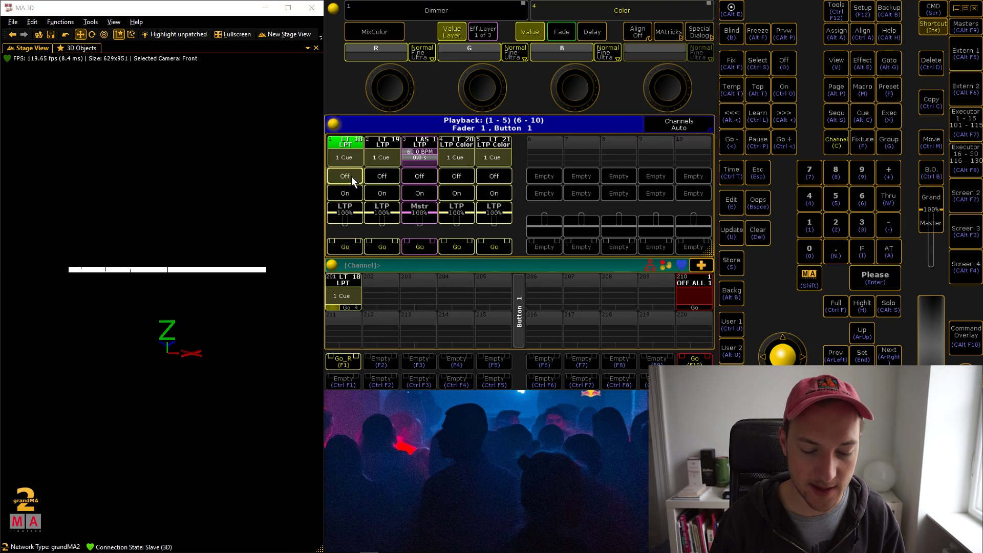
- Start executor 3's effect, override it with executor 1's dimmer cue and switch executor 1 off
left_click(423, 243)
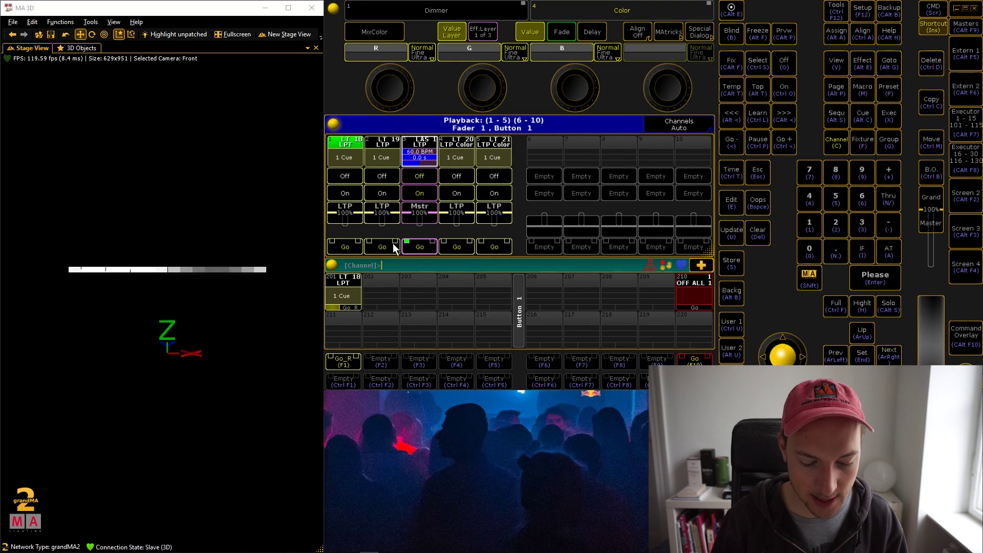
left_click(354, 248)
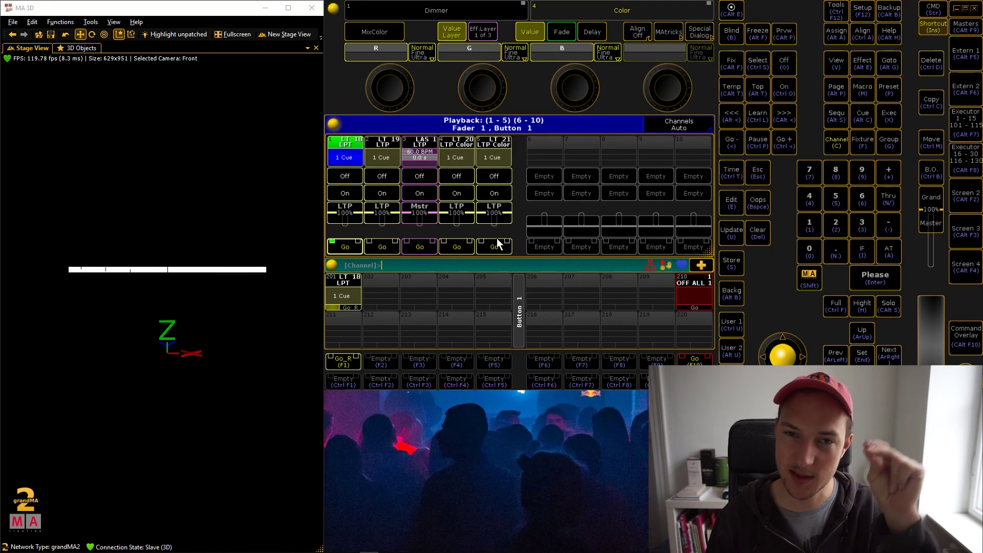
left_click(349, 174)
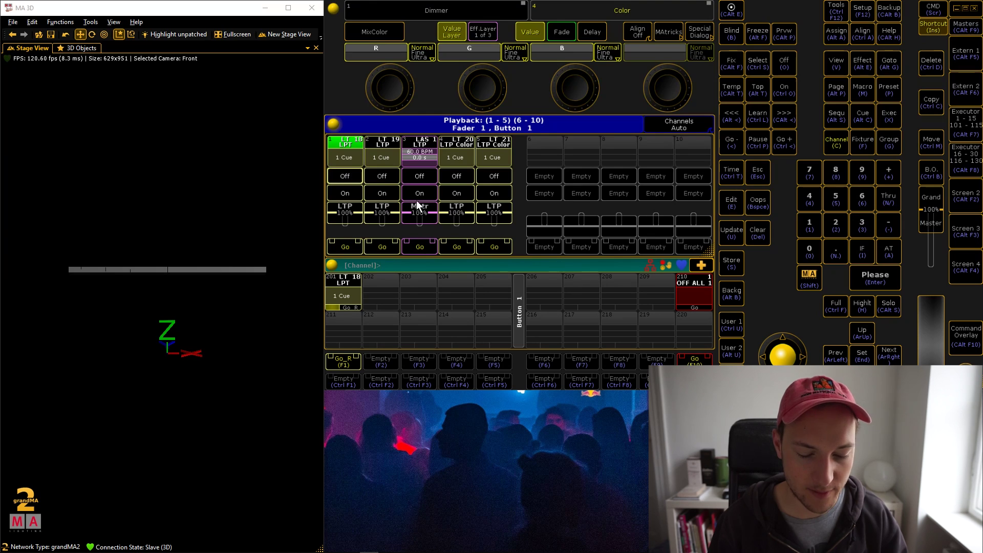
- Start executor 3's effect, trigger executor 201's cue over it several times and check executor 201's sequence options
left_click(418, 246)
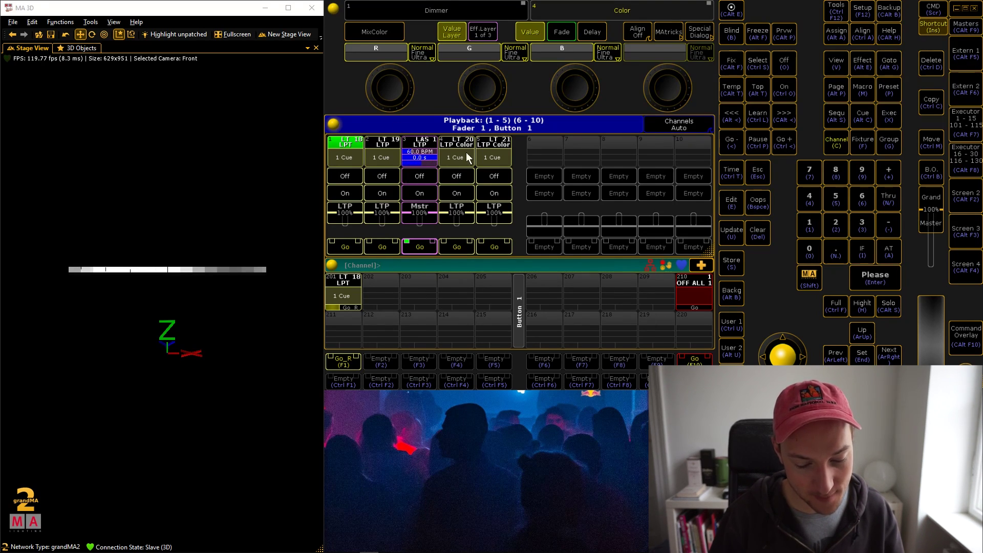
key("F1")
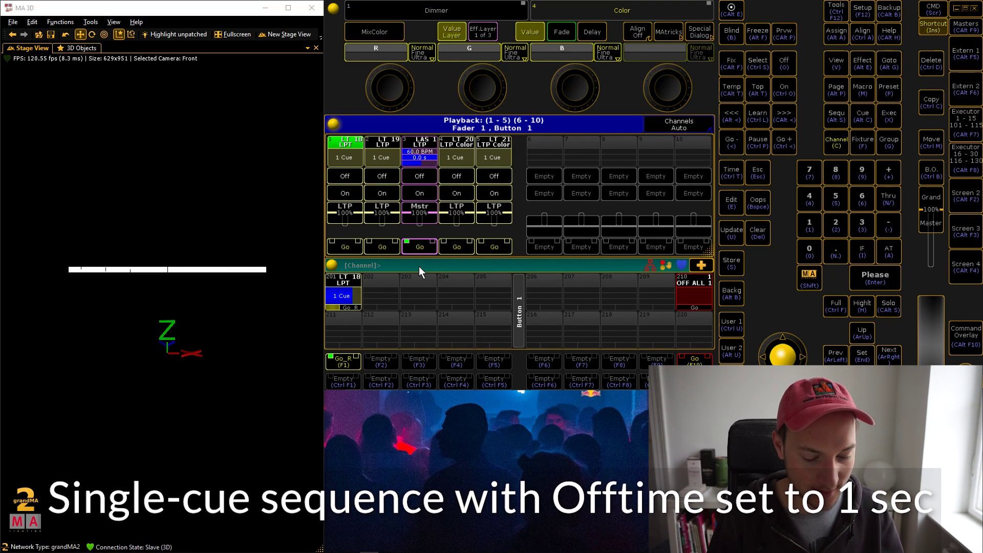
key("F1")
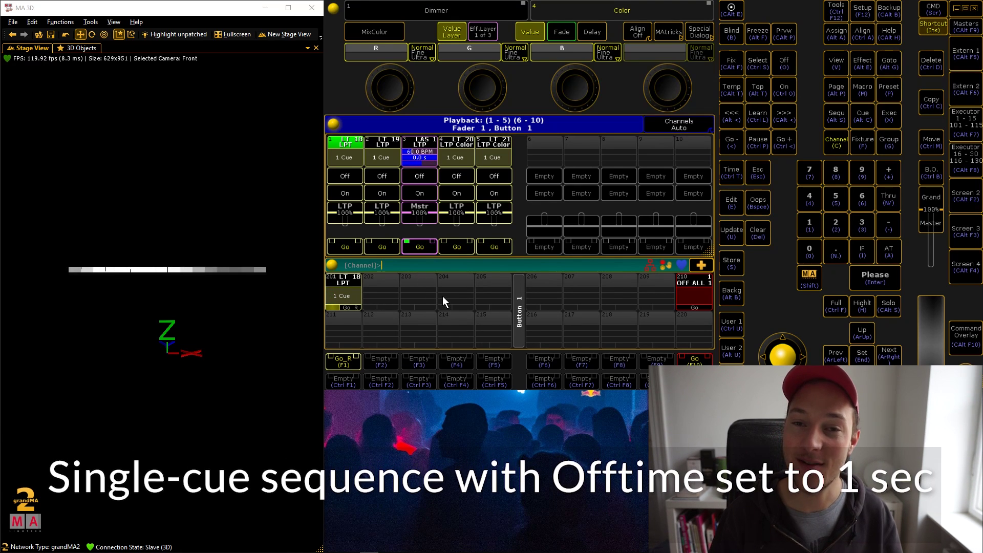
key("F1")
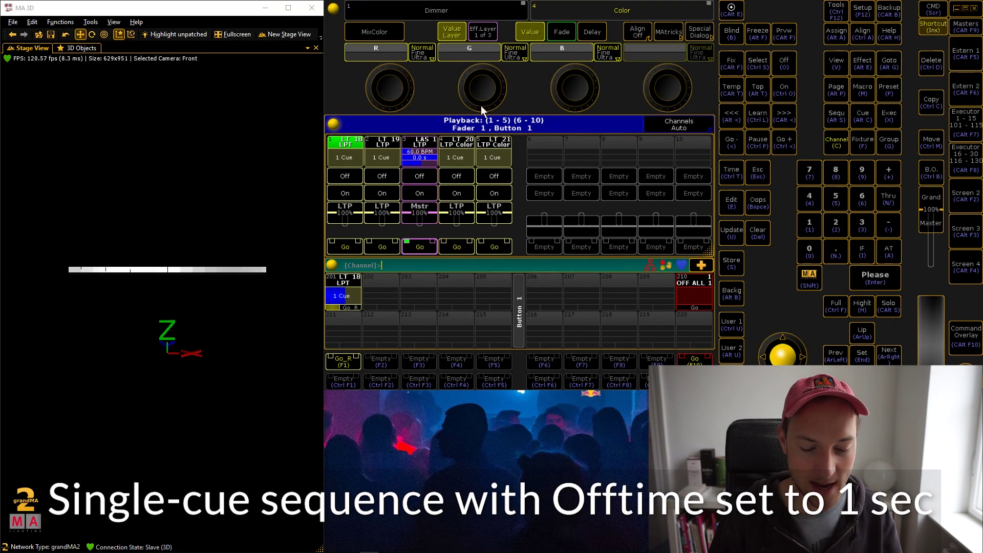
left_click(351, 280)
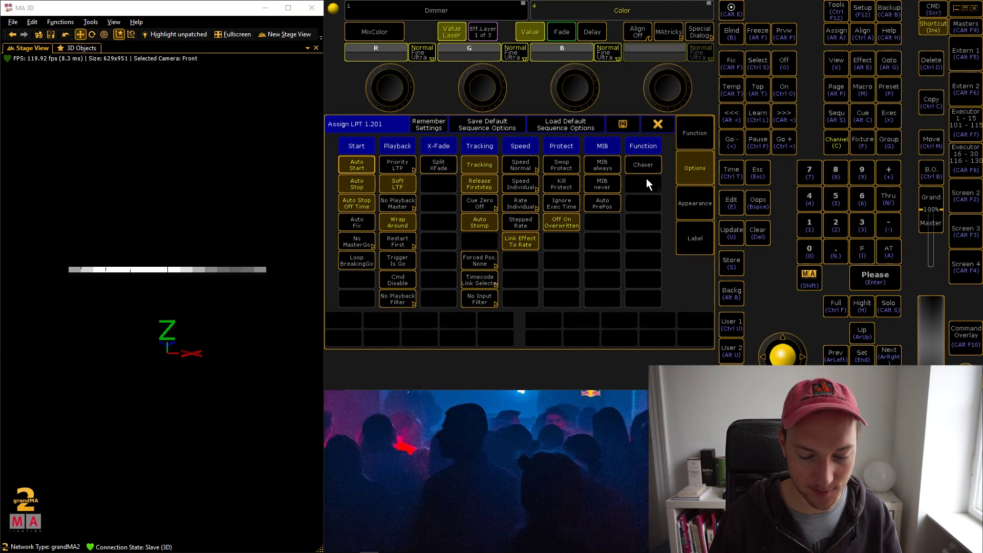
left_click(652, 129)
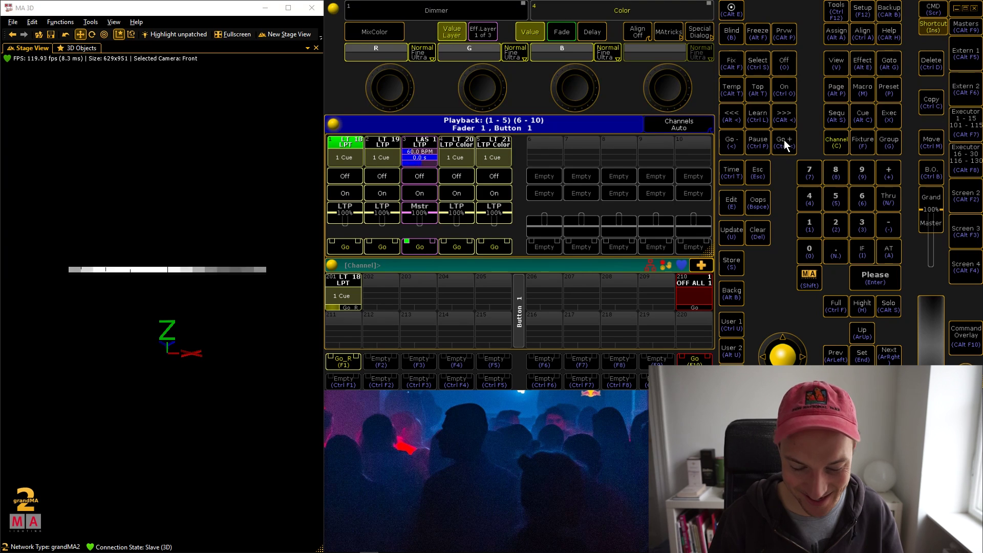
- Assign the Flash function to executor 201 and test it over the running effect
key("super+a")
key("super")
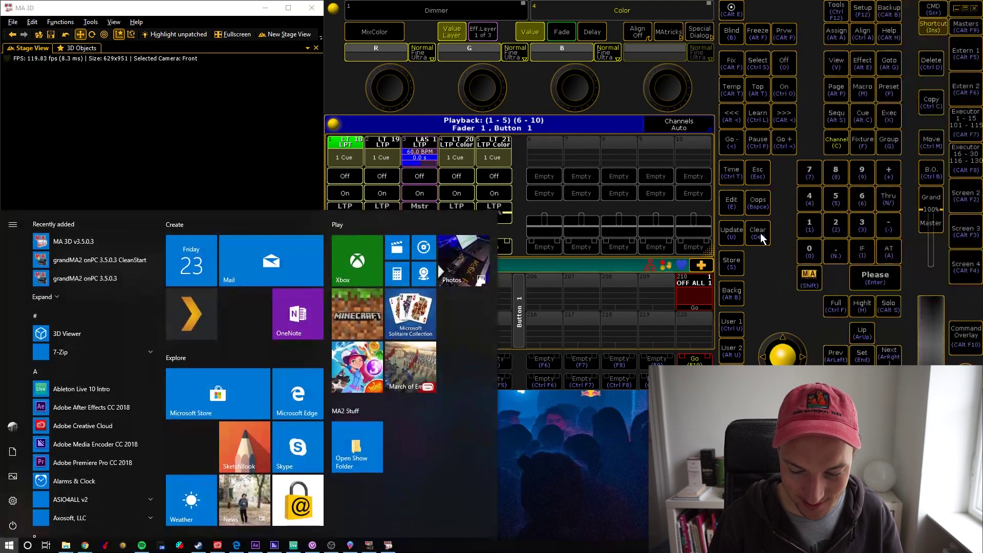
key("super")
key("alt+a")
type("Flash")
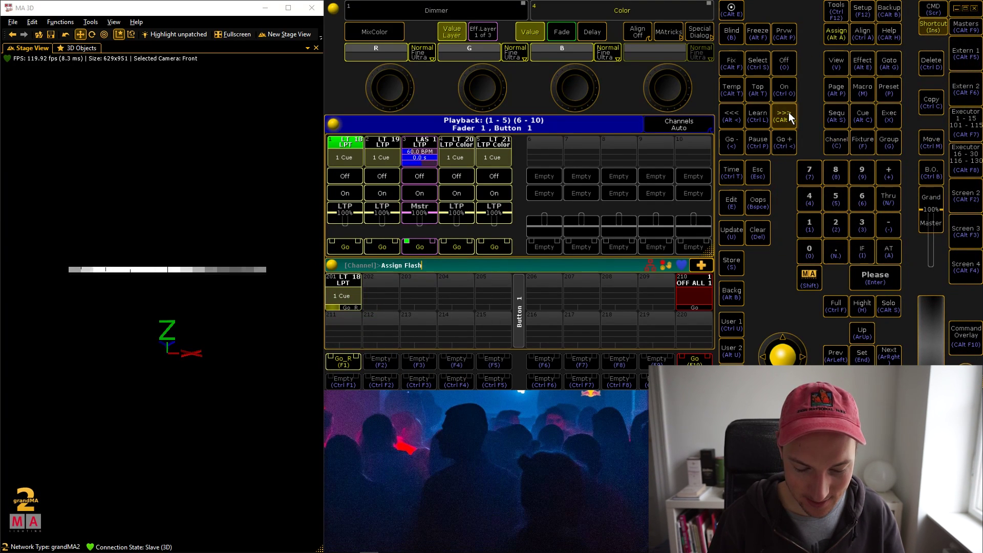
left_click(354, 287)
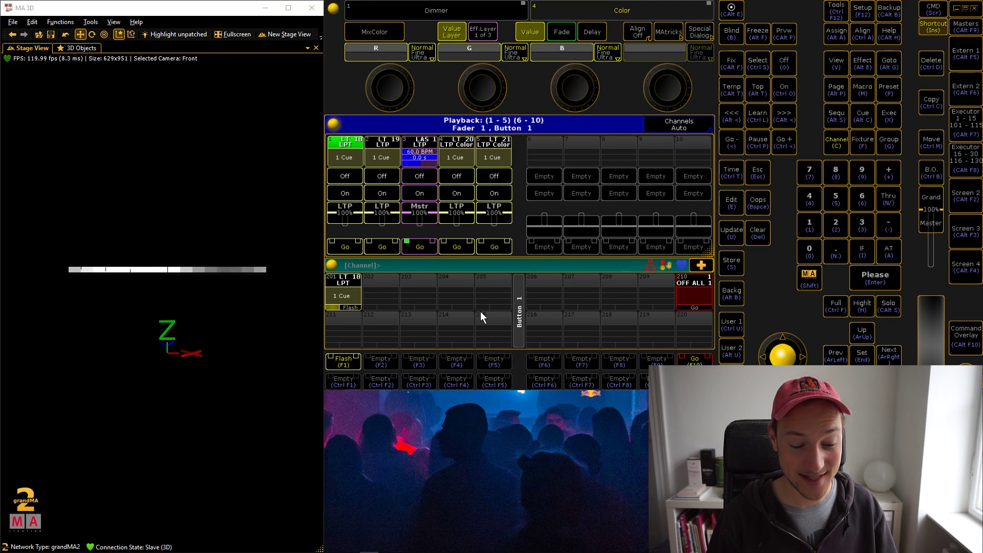
key("F1")
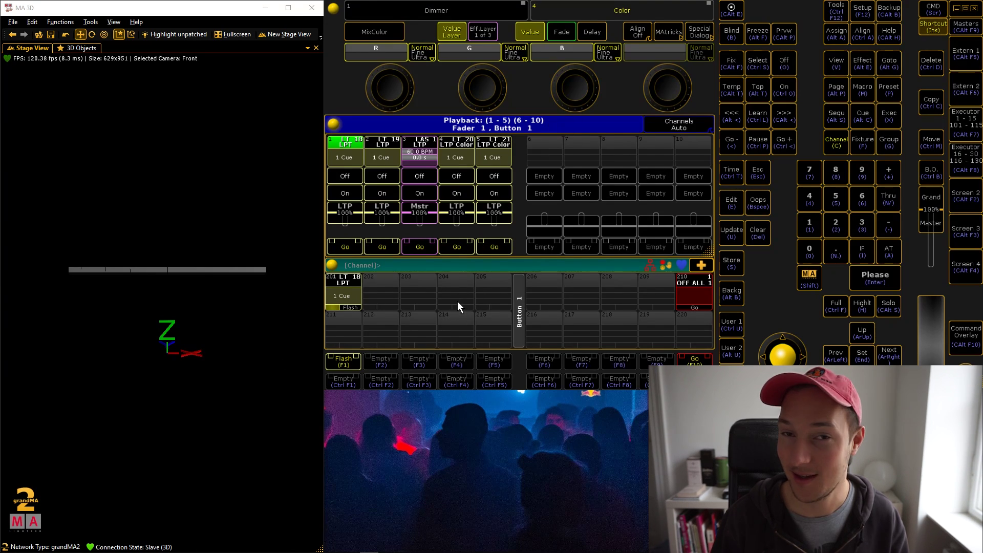
- Restart executor 3's effect and trigger executor 201's cue over it with its Go_R function
left_click(420, 246)
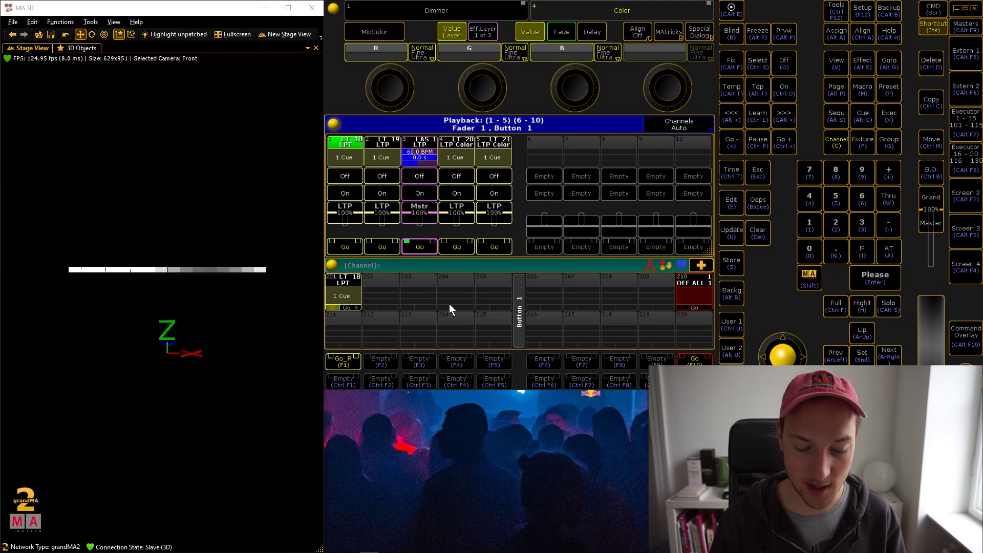
key("F1")
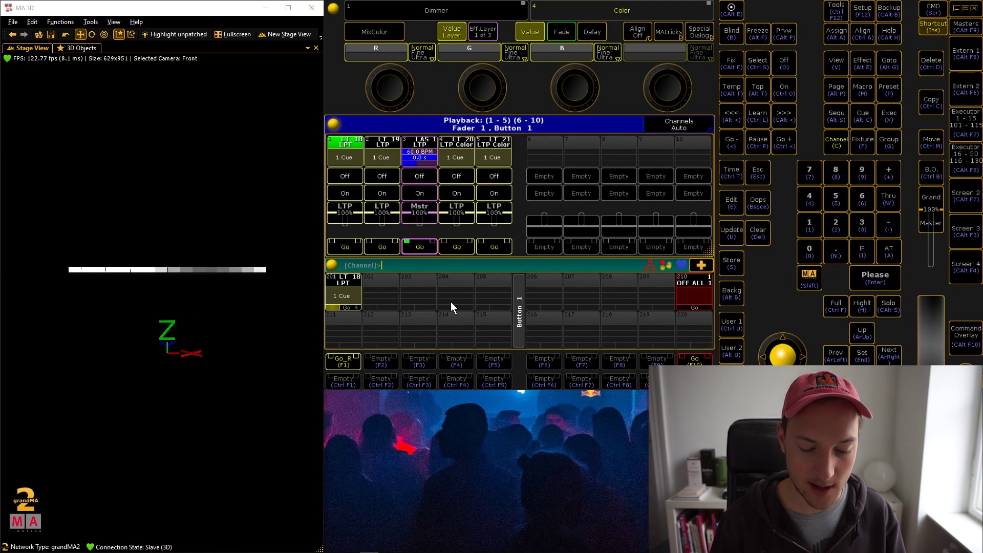
- Label sequence 23 on executor 7 as HTP
key("F1")
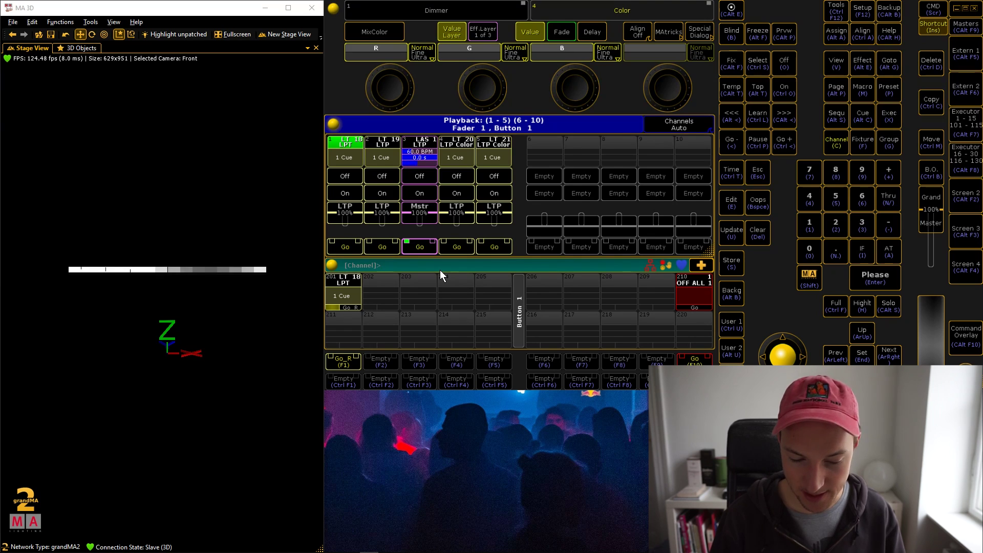
left_click(585, 145)
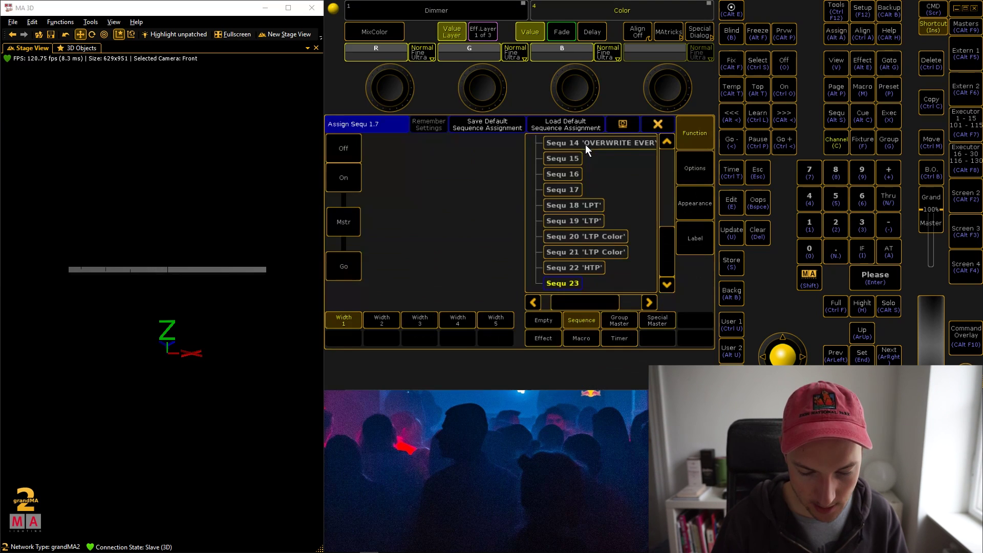
left_click(686, 243)
type("HTP")
key("Return")
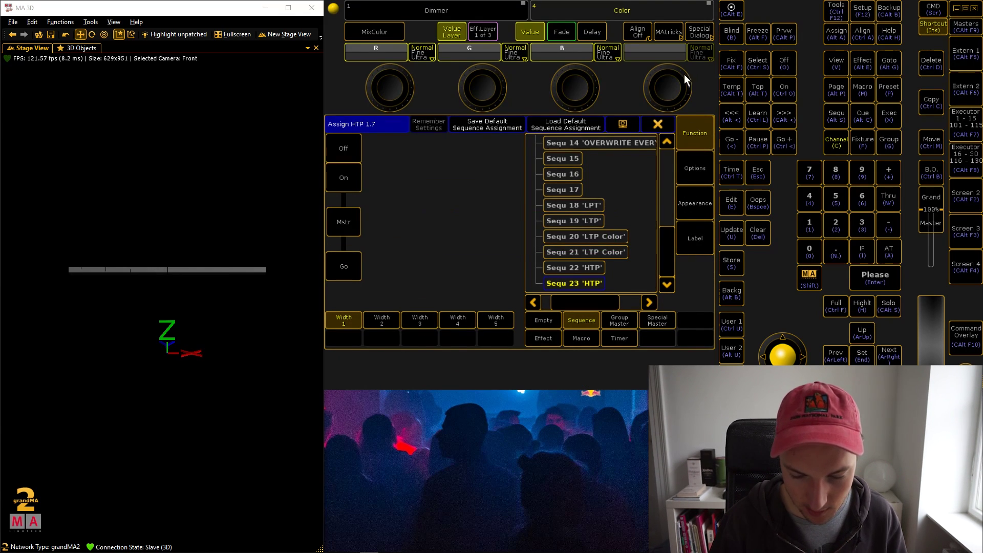
left_click(658, 123)
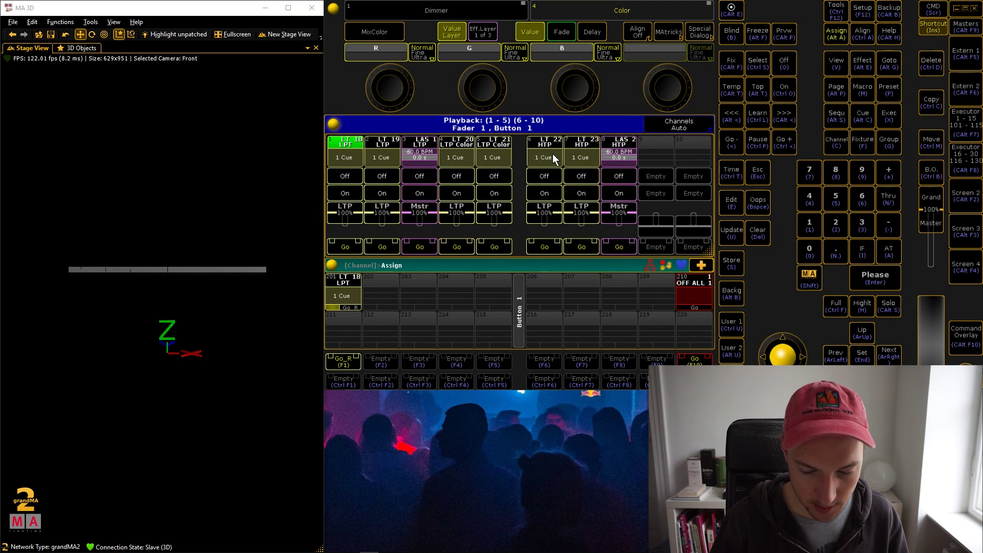
- Set the playback priority of the sequences on executors 6 and 7 to HTP
left_click(550, 150)
left_click(691, 166)
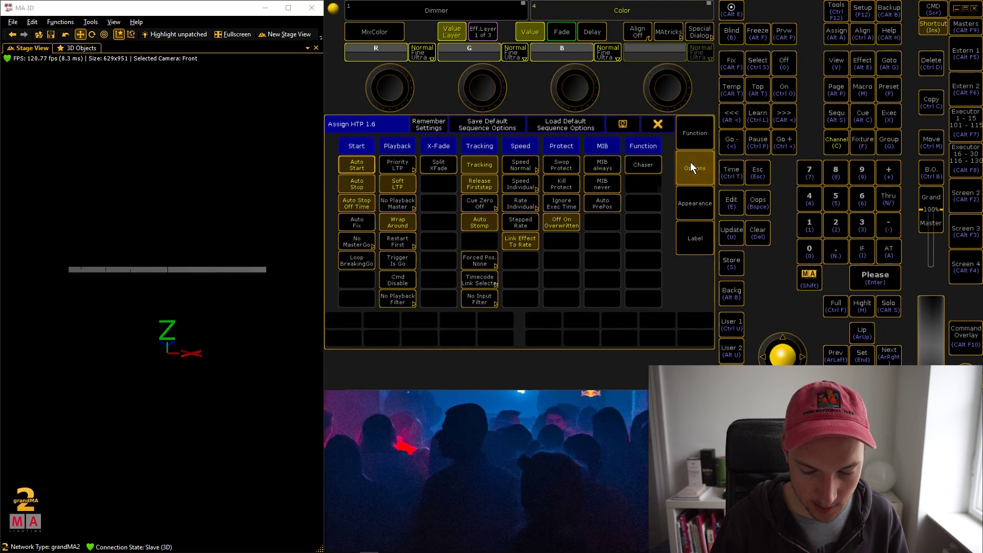
left_click(405, 167)
left_click(417, 219)
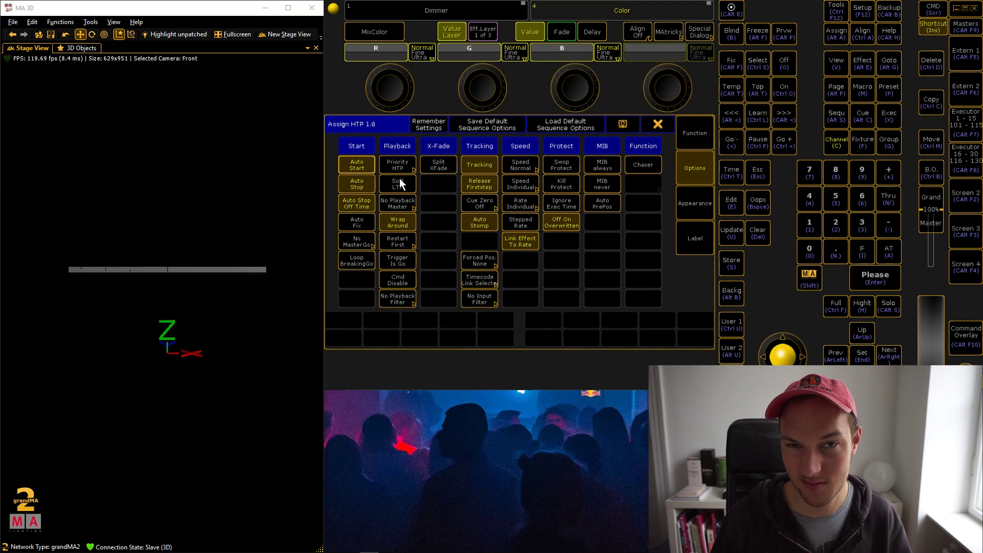
left_click(659, 124)
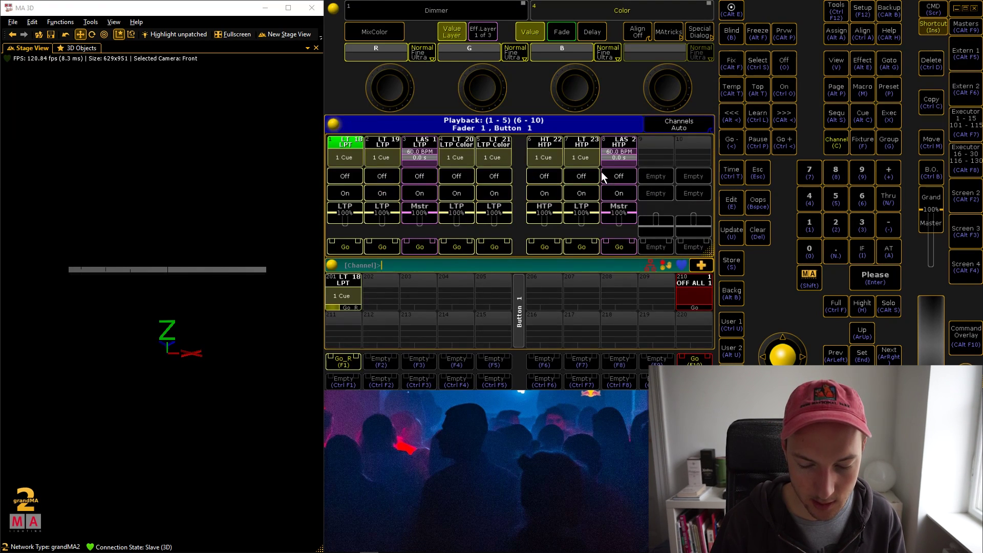
left_click(601, 171)
left_click(402, 170)
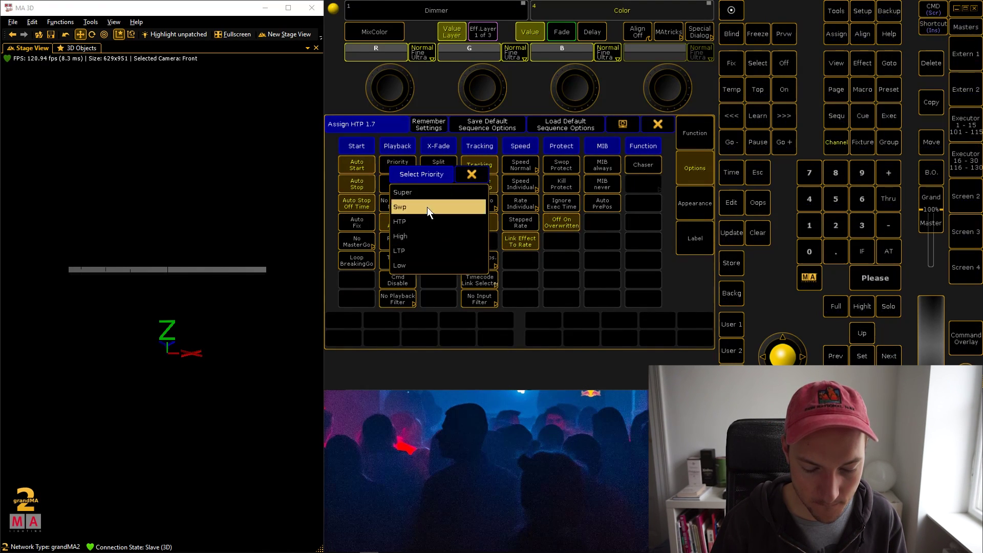
left_click(427, 222)
left_click(658, 127)
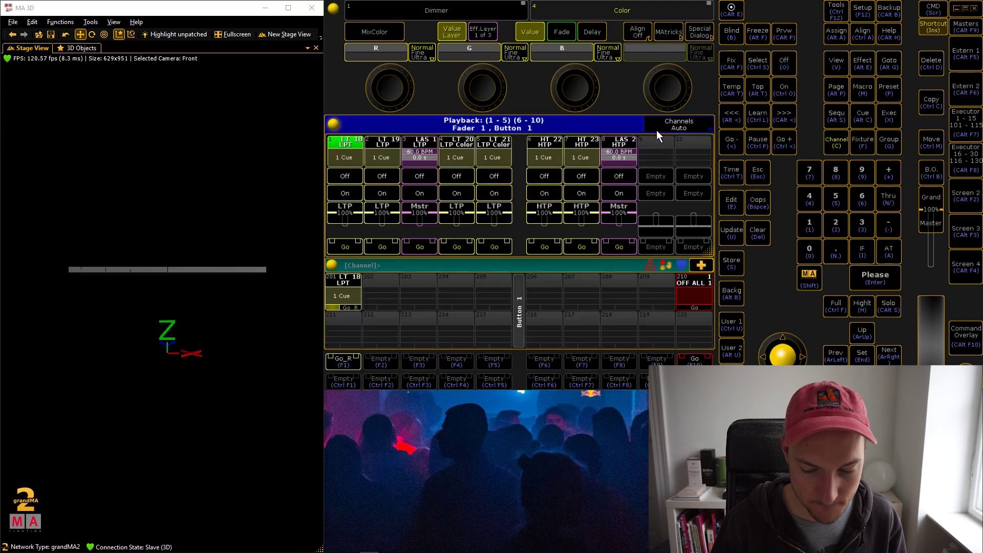
- Set the playback priority of the effect on executor 8 to HTP
left_click(619, 143)
left_click(398, 166)
left_click(428, 217)
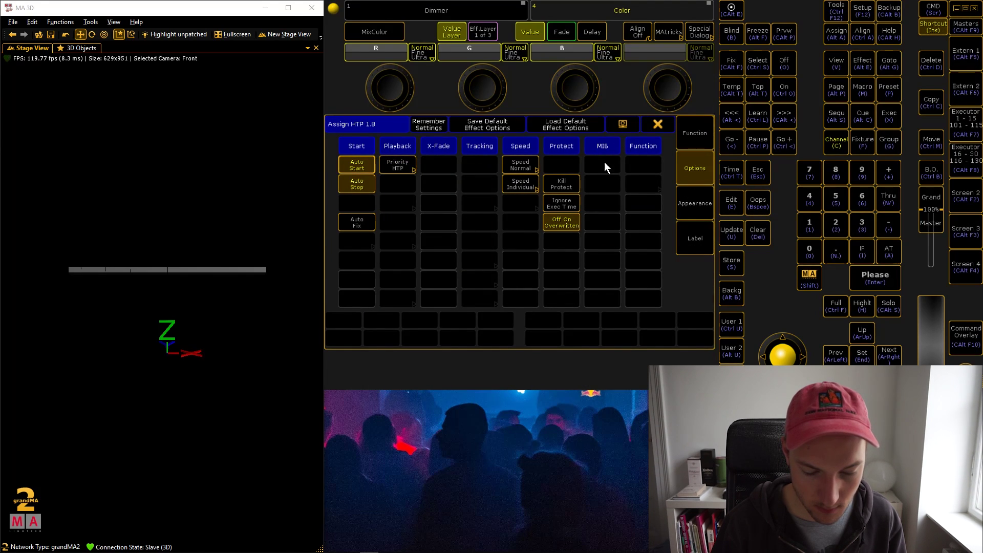
left_click(655, 126)
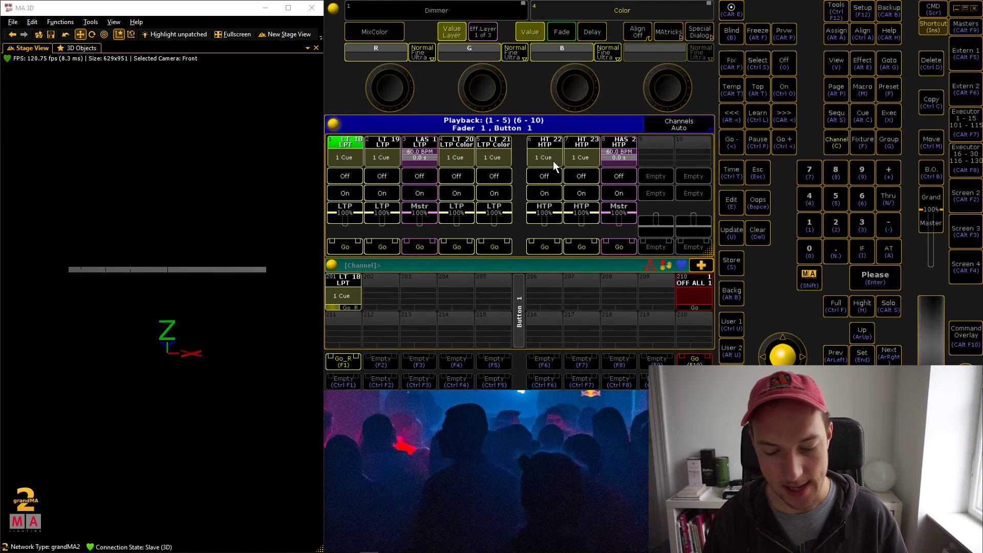
- Turn off Off On Overwritten for executor 6's sequence and check the options of executors 7 and 8
left_click(546, 141)
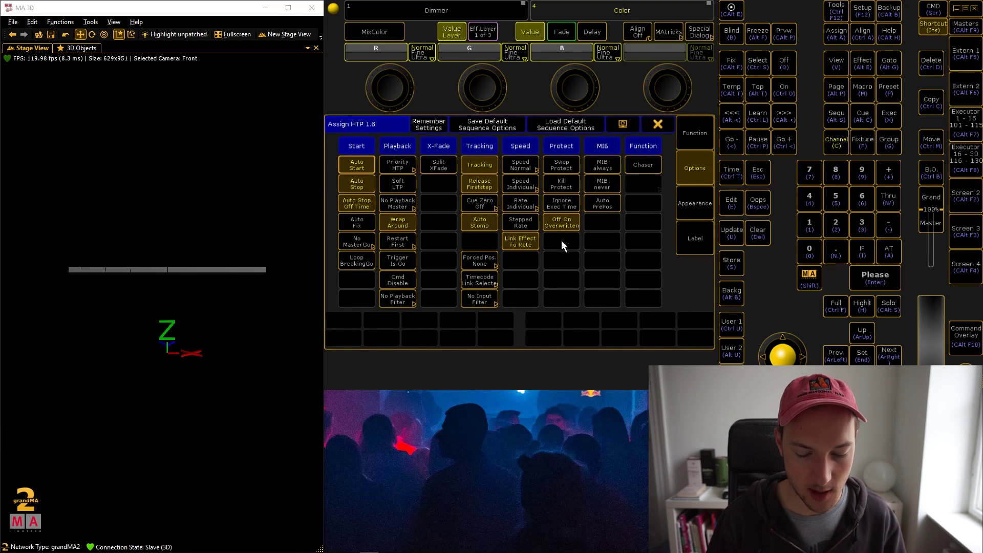
left_click(561, 223)
left_click(658, 124)
key("alt+a")
left_click(577, 162)
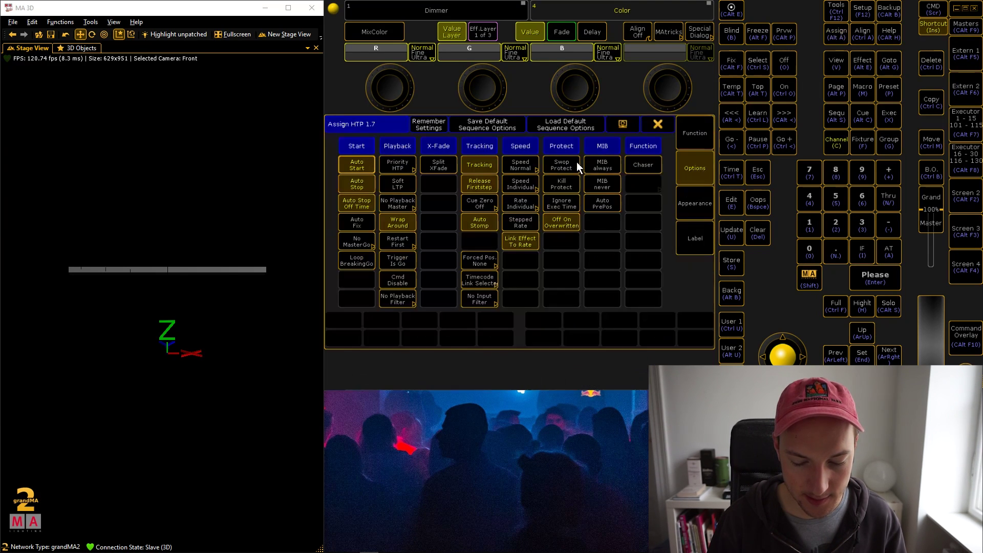
left_click(659, 125)
key("alt+a")
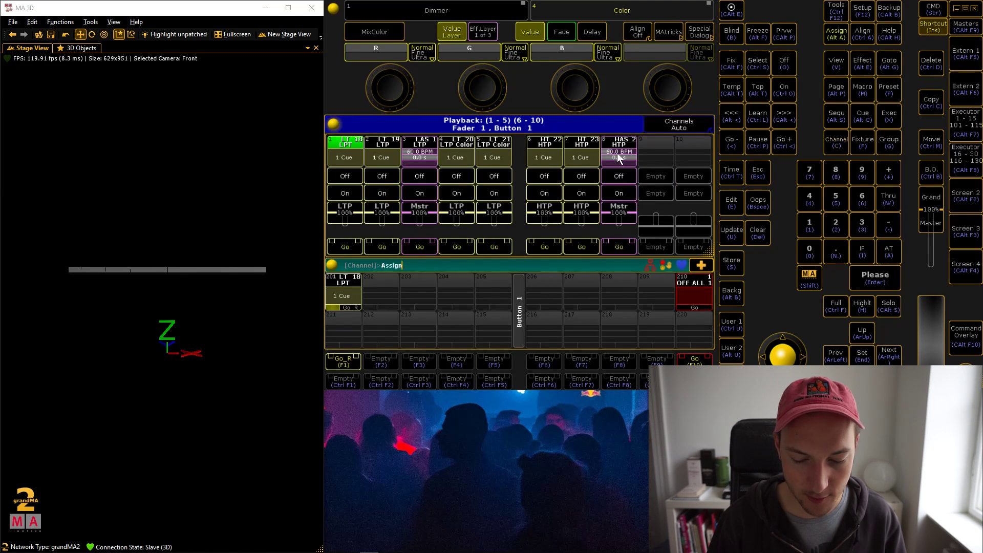
left_click(616, 153)
left_click(658, 125)
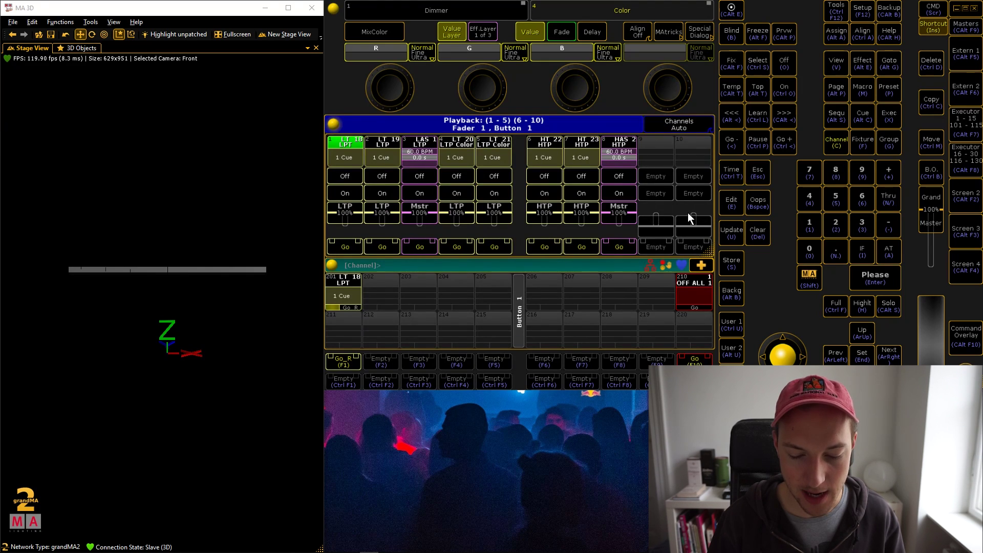
- Start executor 8's HTP effect with its master fader and bring executor 6's dimmer cue up to 100% over it
left_click_drag(619, 211, 609, 252)
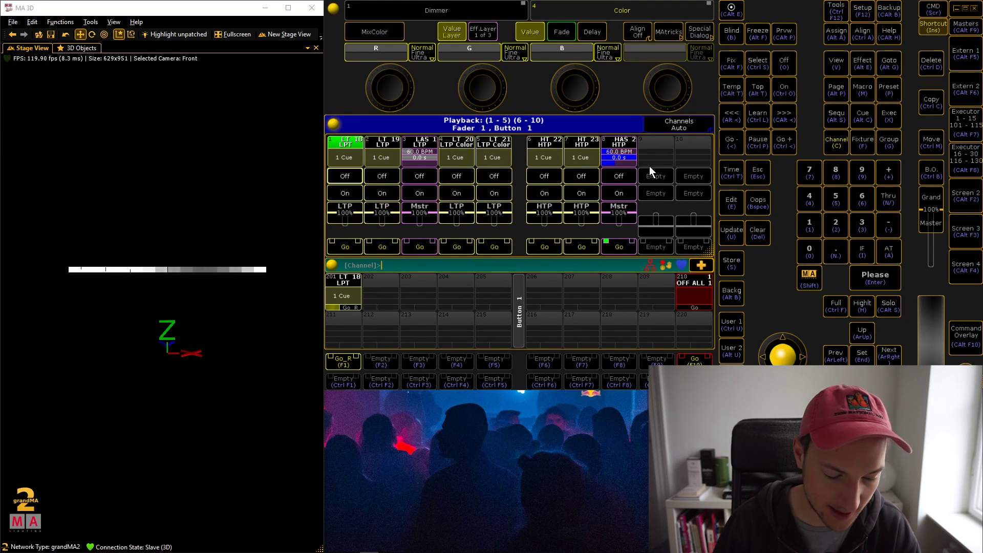
left_click_drag(618, 229, 627, 217)
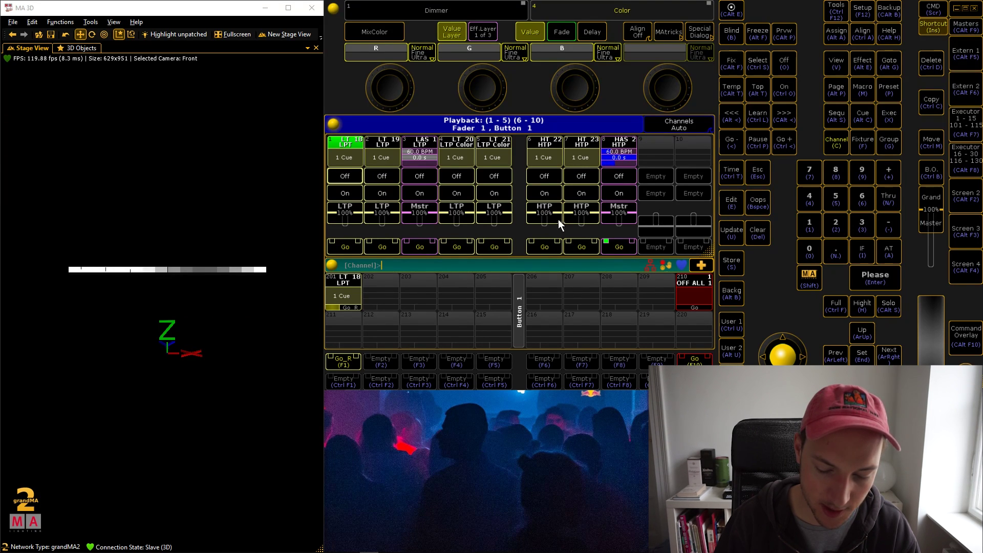
mouse_move(543, 215)
left_mouse_down()
mouse_move(542, 253)
mouse_move(553, 210)
left_mouse_up()
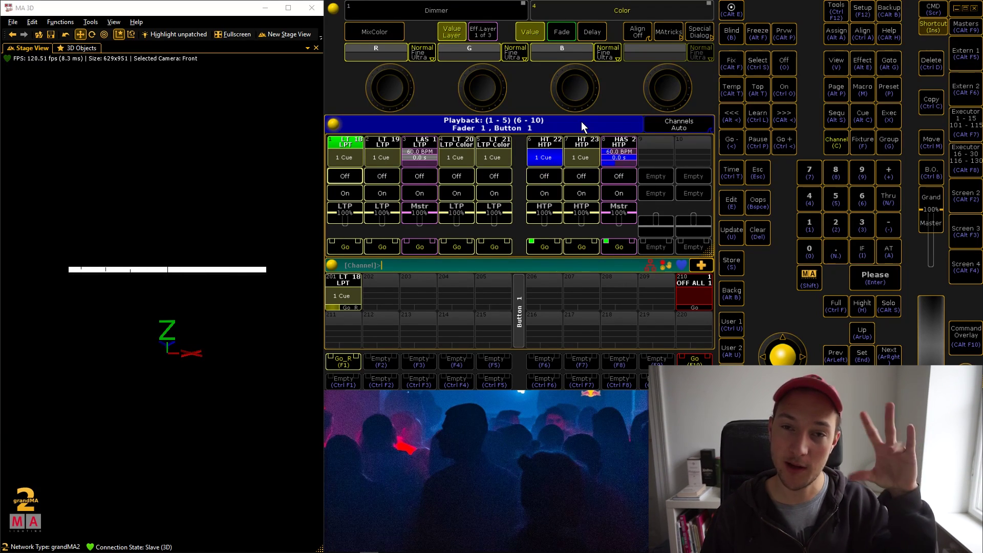
- Restart executor 8's effect from 0% to 100% and blend in executor 6's dimmer cue at low levels, about 21% and 7%
left_click_drag(562, 217, 638, 236)
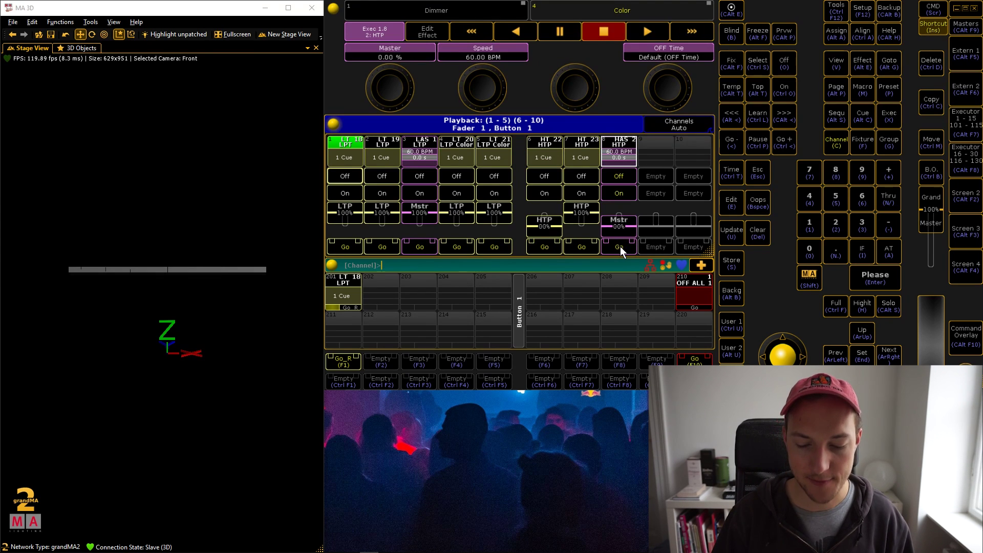
left_click(618, 143)
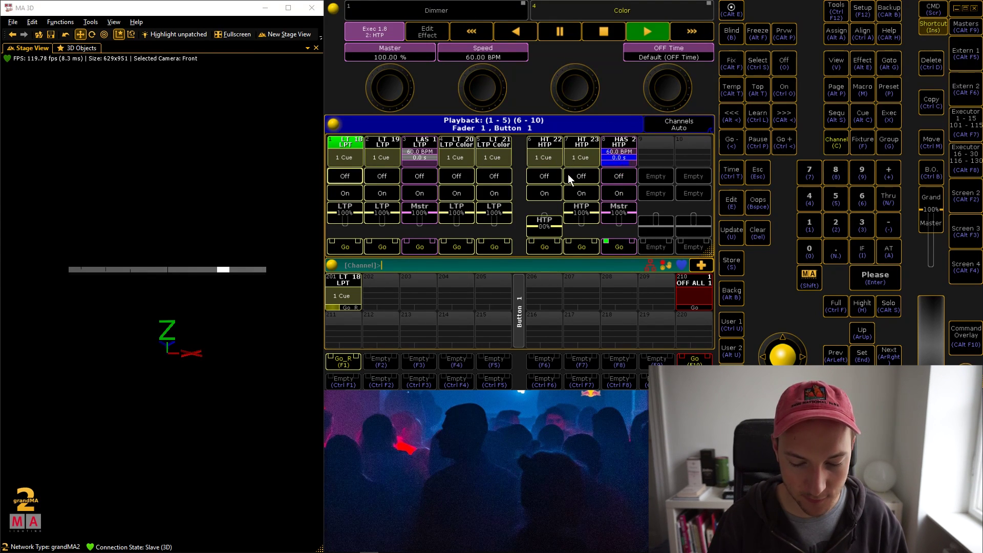
left_click_drag(544, 228, 545, 227)
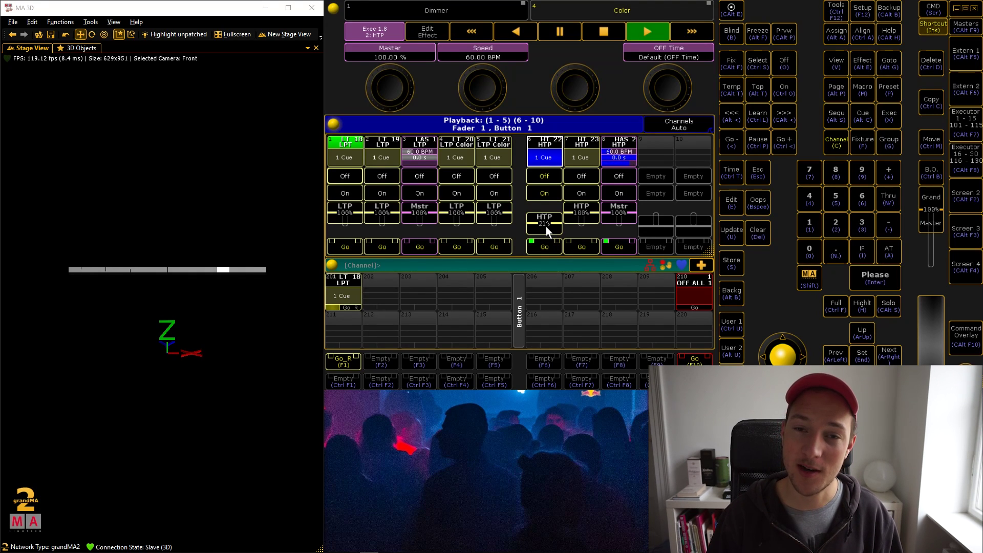
mouse_move(546, 227)
left_mouse_down()
mouse_move(551, 236)
mouse_move(555, 227)
mouse_move(552, 244)
left_mouse_up()
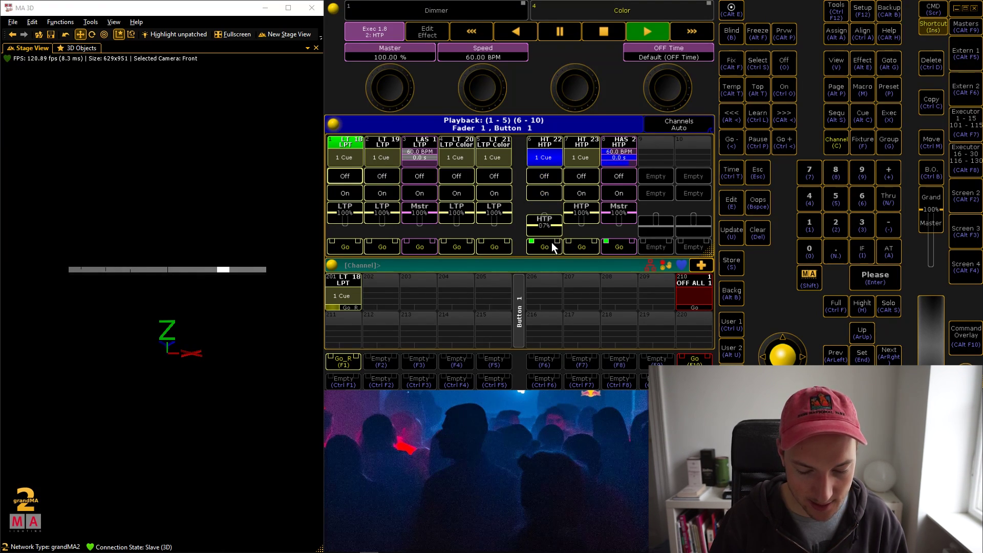
- Assign the Flash function to executor 6's lower button and set its HTP fader to about 21%
left_click(546, 245)
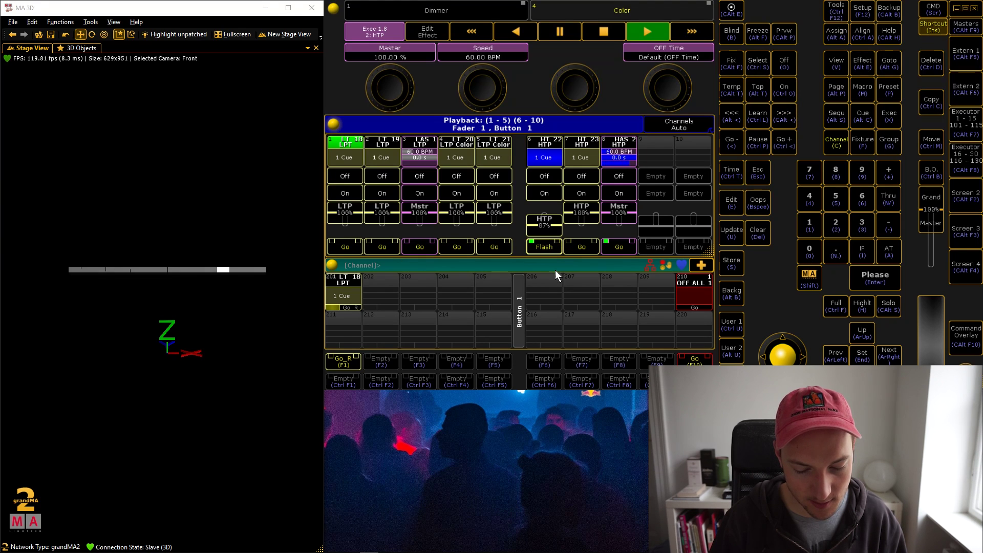
left_click_drag(548, 228, 552, 225)
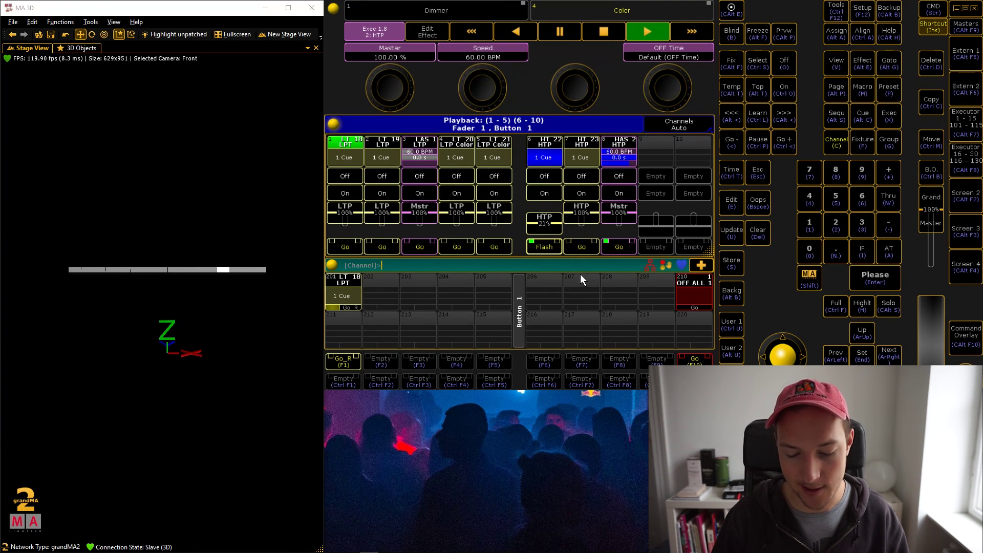
- Fade executor 8's effect master down to 0% and raise executor 6's dimmer cue to 100%
left_click_drag(624, 215, 627, 230)
left_click_drag(544, 221, 542, 189)
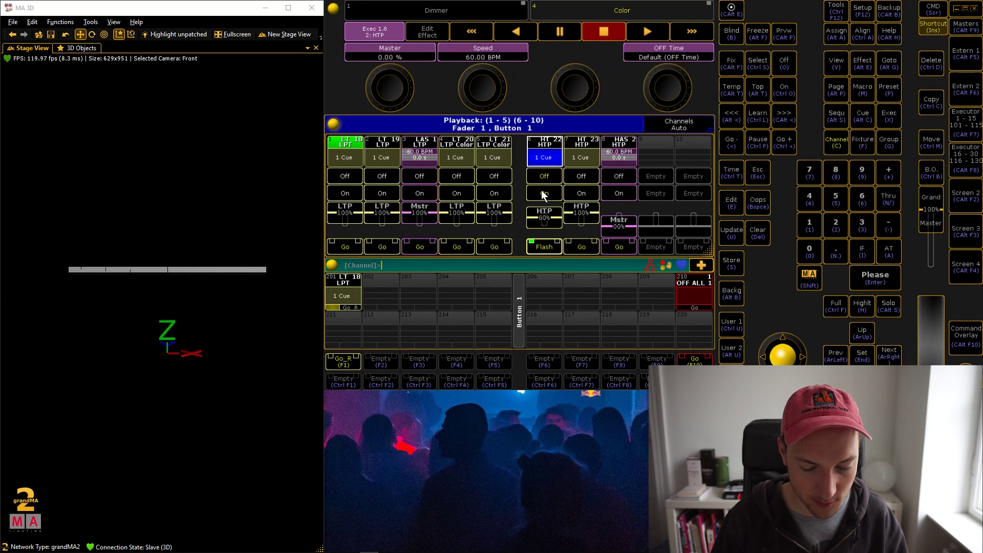
left_click(624, 252)
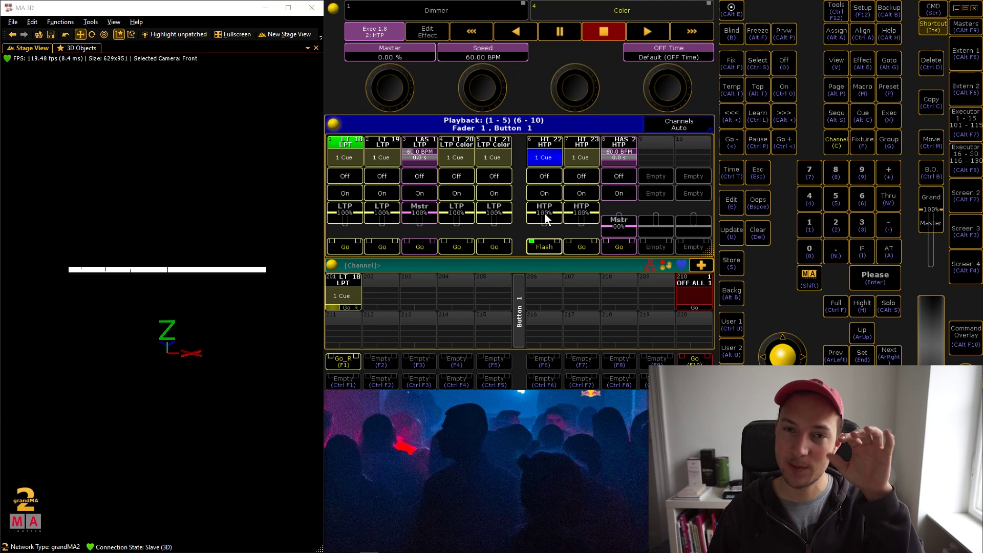
left_click_drag(544, 213, 532, 194)
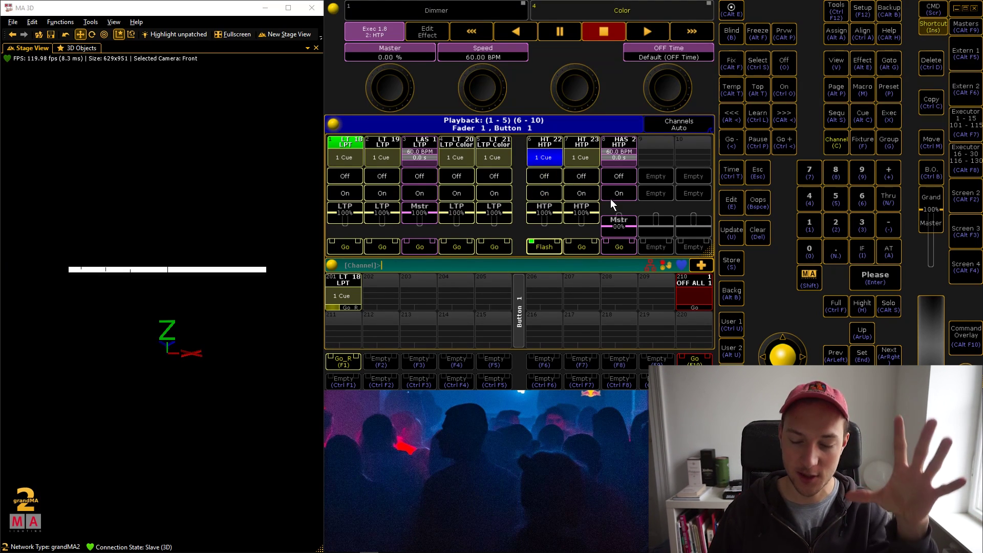
- Raise executor 8's effect master to 100% under the full dimmer cue and pull executor 6's fader down to 0%
left_click(622, 223)
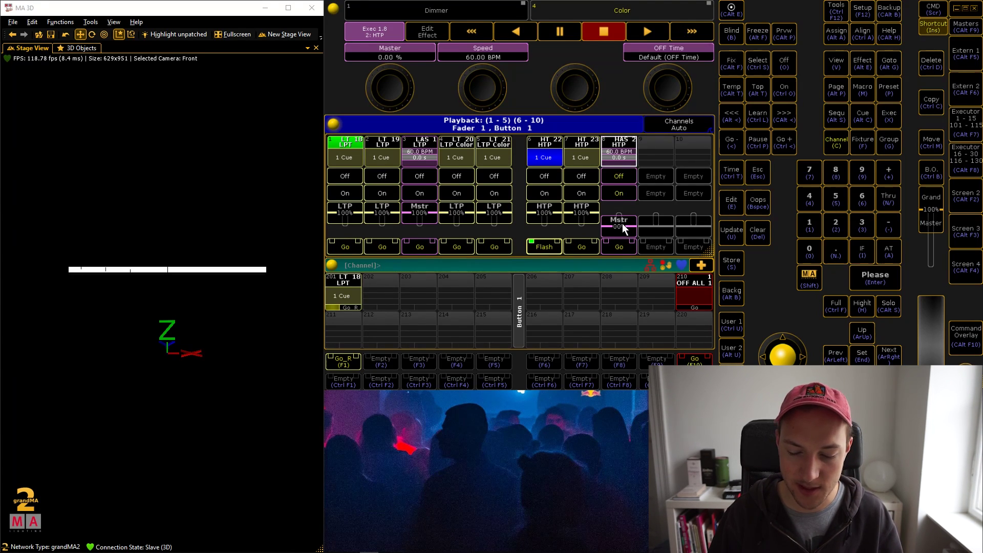
left_click_drag(627, 231, 628, 142)
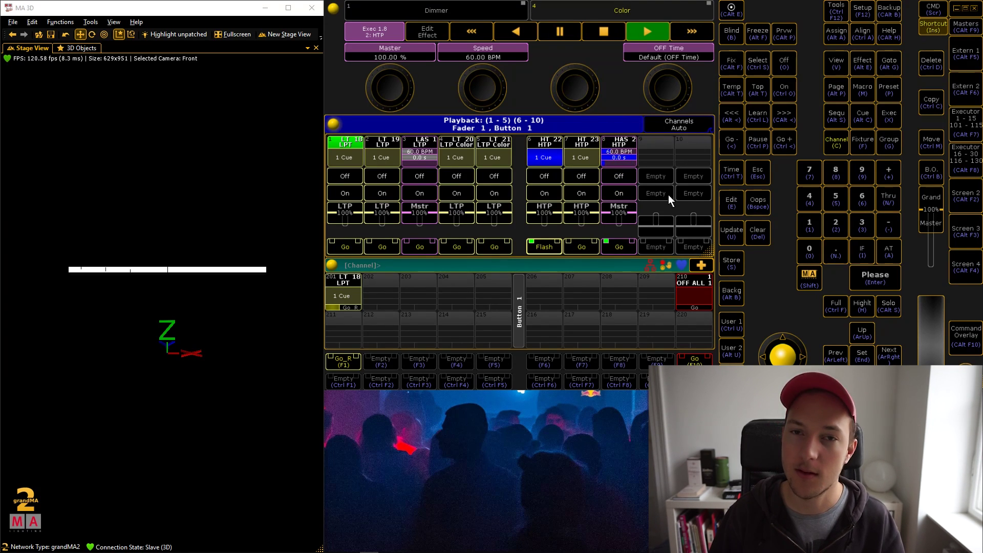
left_click(548, 219)
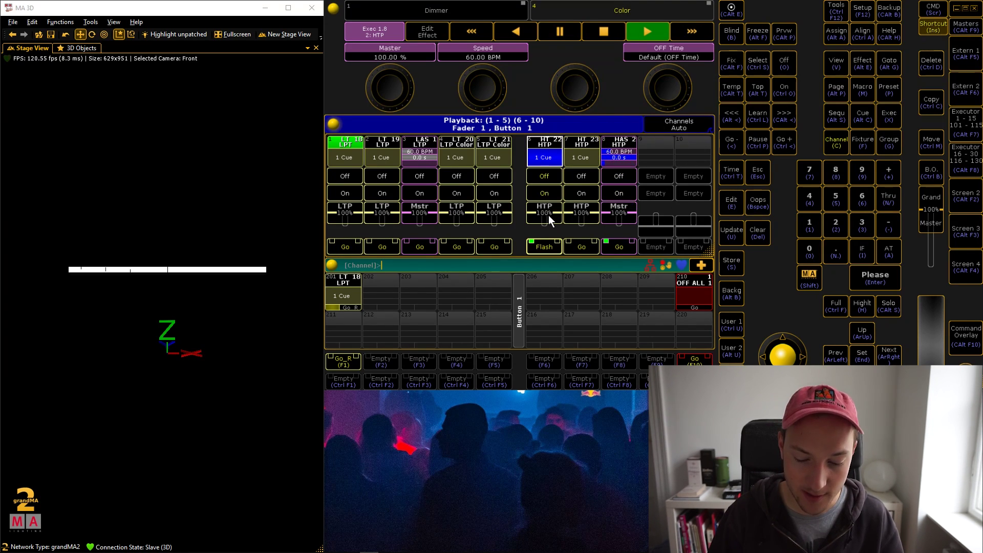
left_click_drag(548, 216, 558, 230)
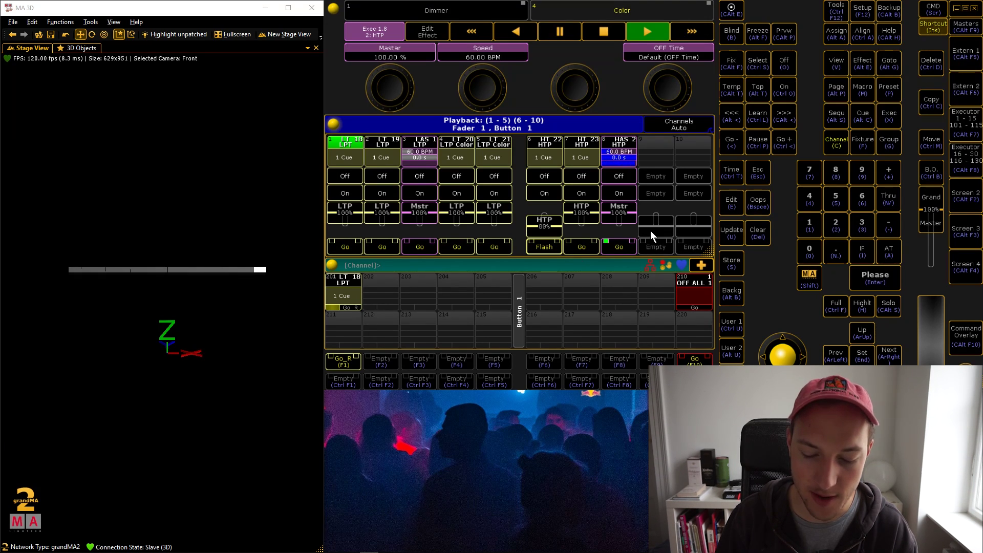
- Fade executor 7's HTP dimmer cue in and back out to 0% over executor 8's running effect
left_click(586, 215)
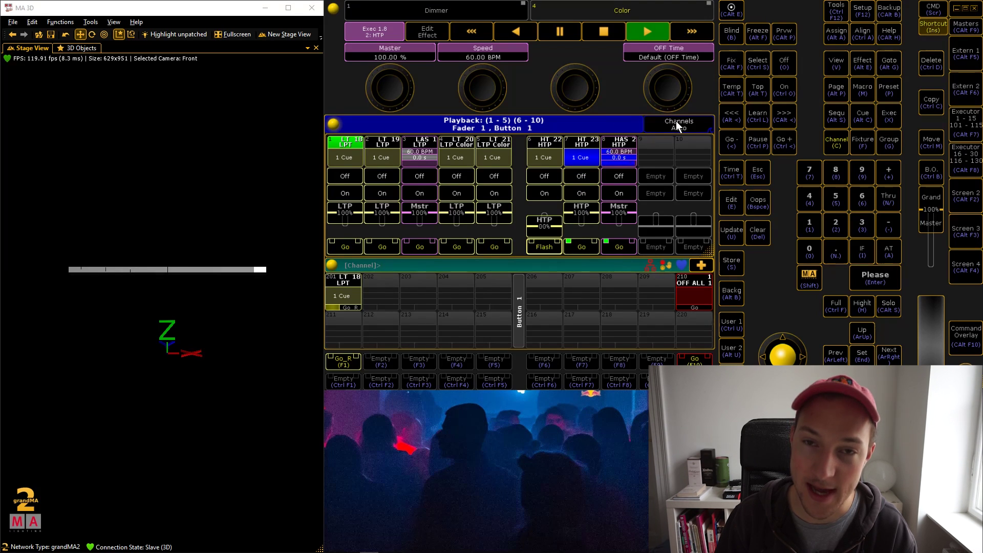
left_click(585, 210)
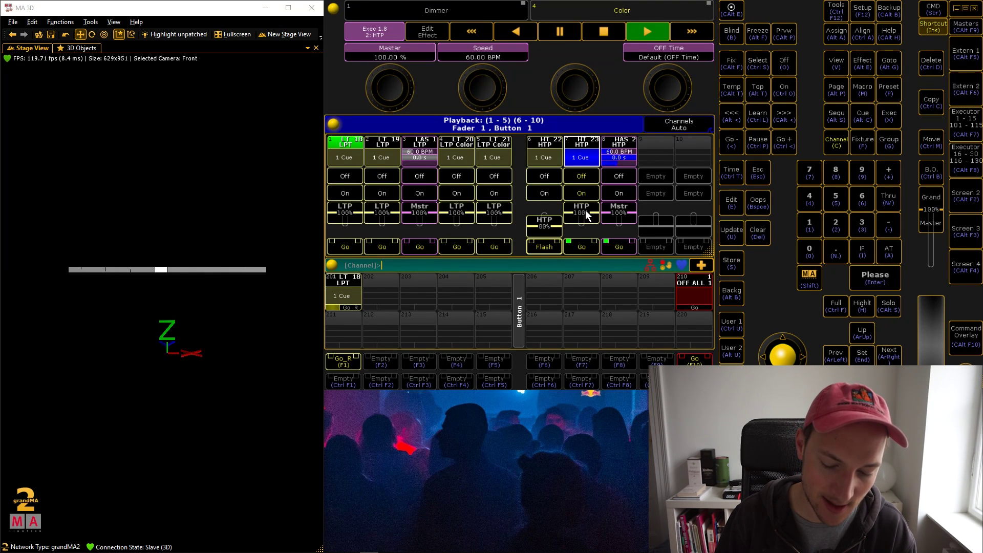
- Trigger the LTP color cues on executors 5 and 4 alternately over executor 8's running HTP effect
left_click(494, 247)
left_click(456, 245)
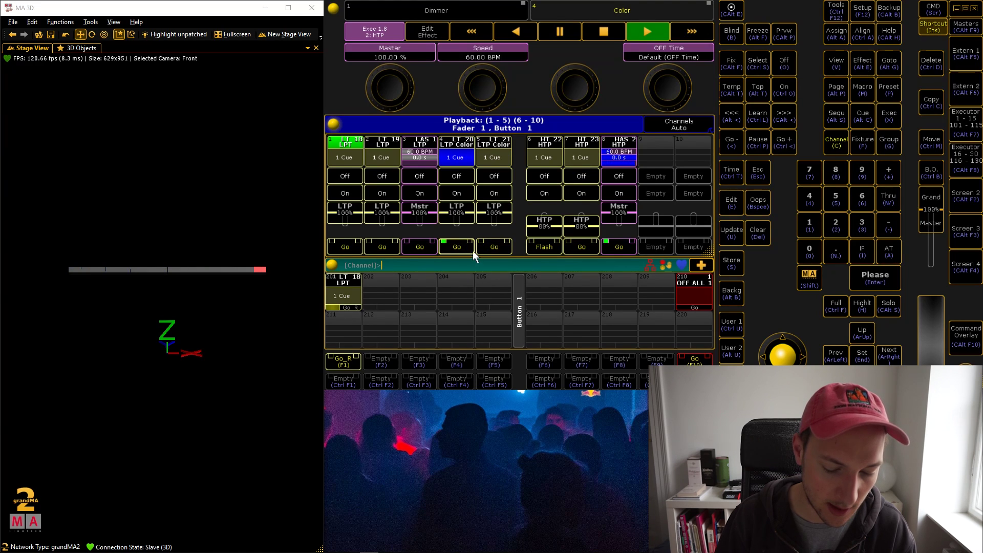
left_click(497, 245)
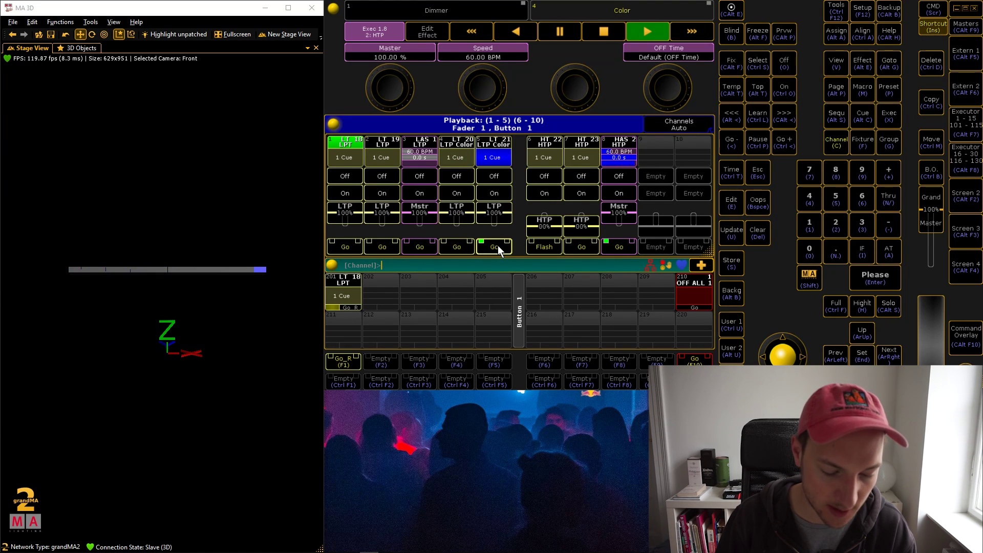
- Trigger the LTP color cue on executor 4 and raise the HTP dimmer faders of executors 6 and 7 to 100%
left_click(465, 245)
left_click_drag(559, 222, 542, 217)
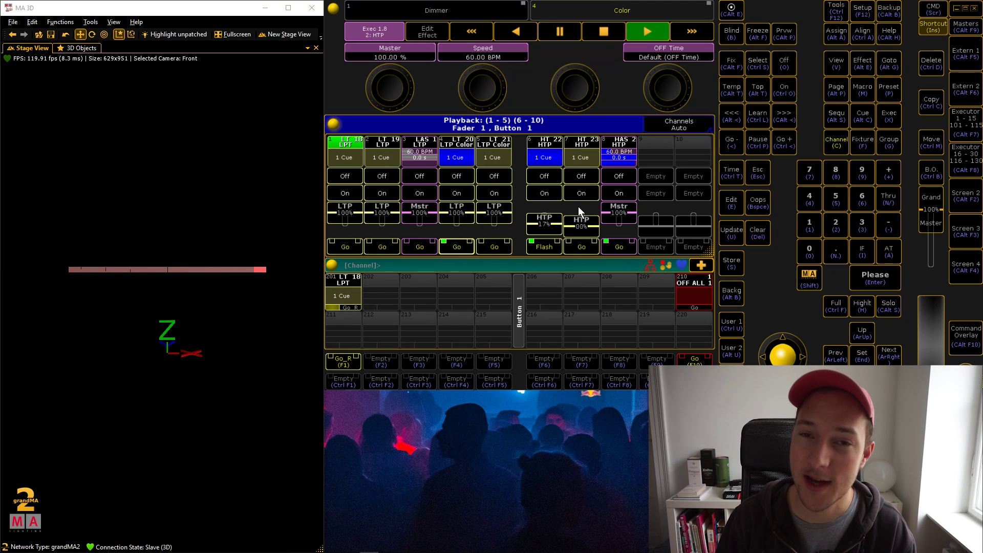
left_click_drag(573, 212, 579, 204)
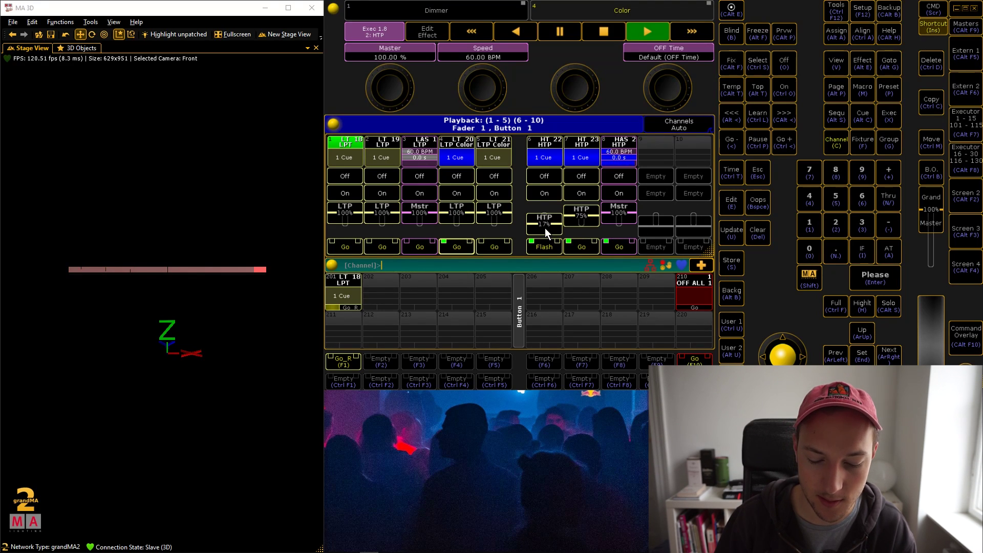
left_click_drag(544, 224, 611, 205)
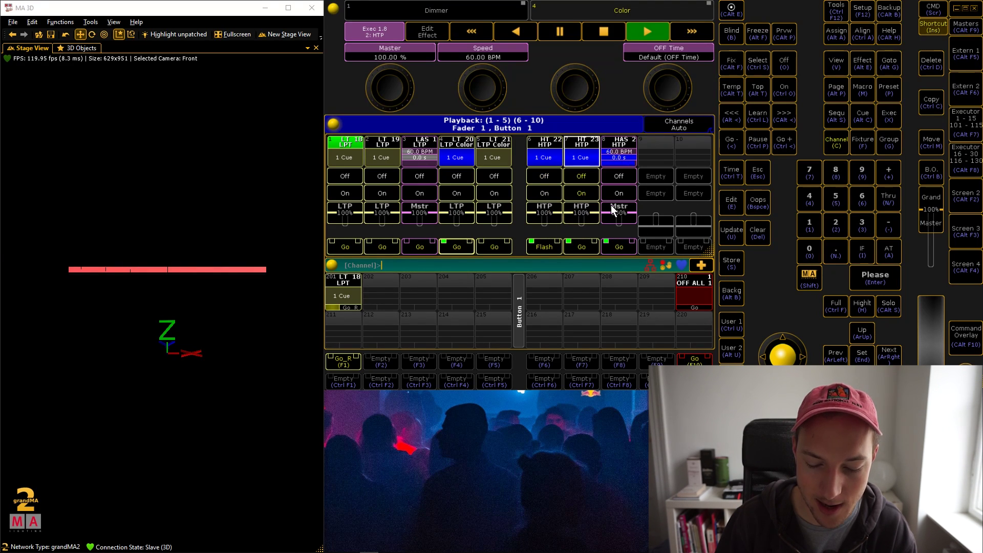
- Open the OFF ALL 1s macro for editing to examine its command line and close it
key("e")
left_click(695, 293)
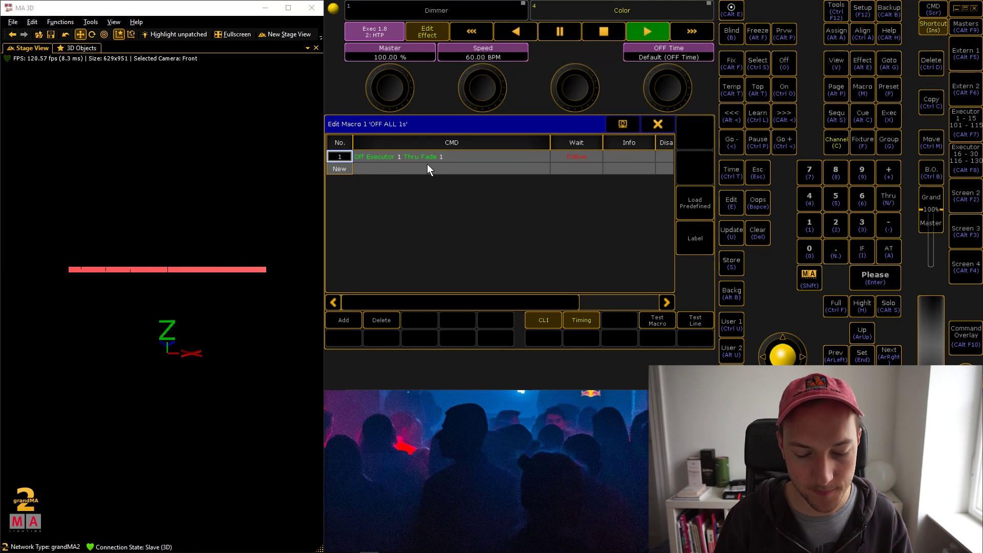
left_click(653, 123)
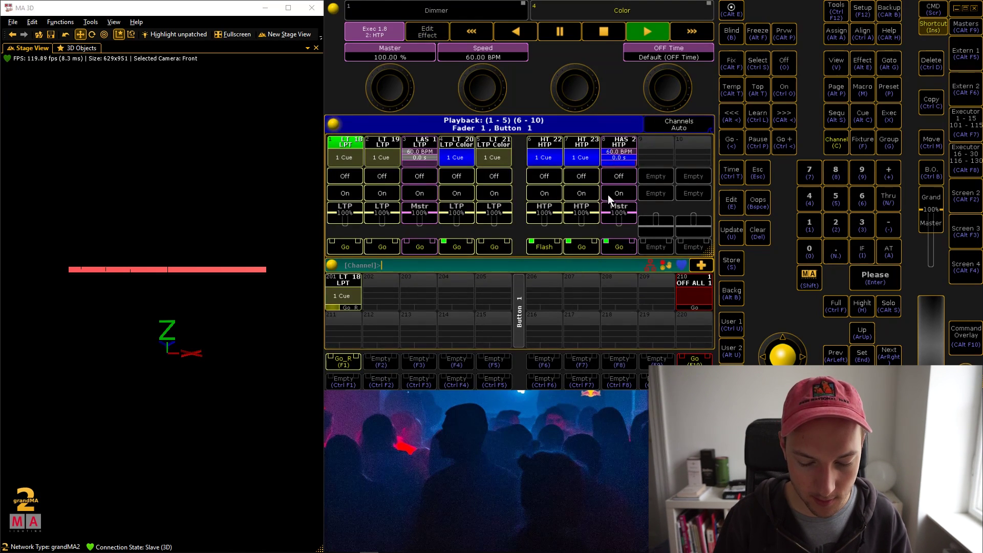
- Lower executor 6's HTP fader to 57% and executor 7's to 25%, and switch all executors off
left_click_drag(594, 216, 596, 221)
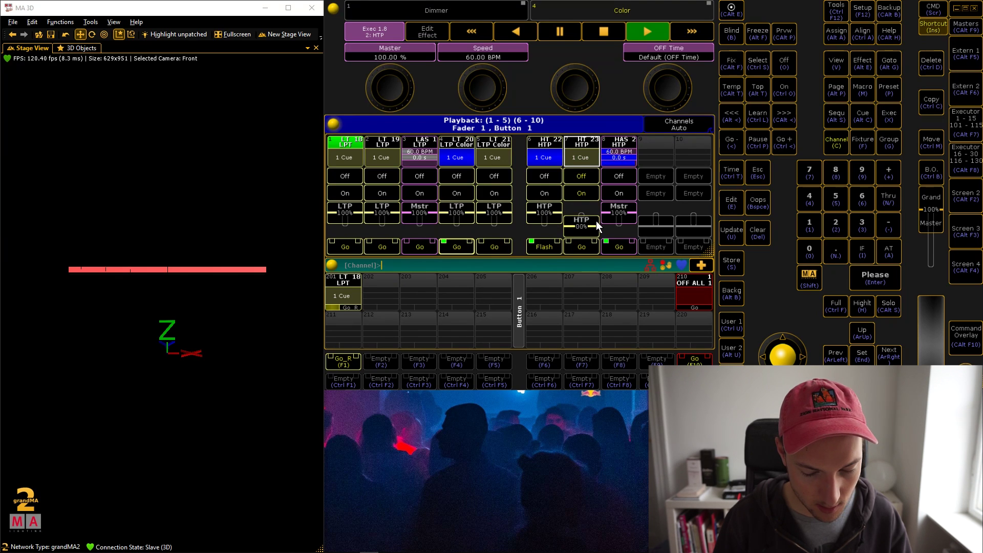
left_click_drag(537, 203, 540, 212)
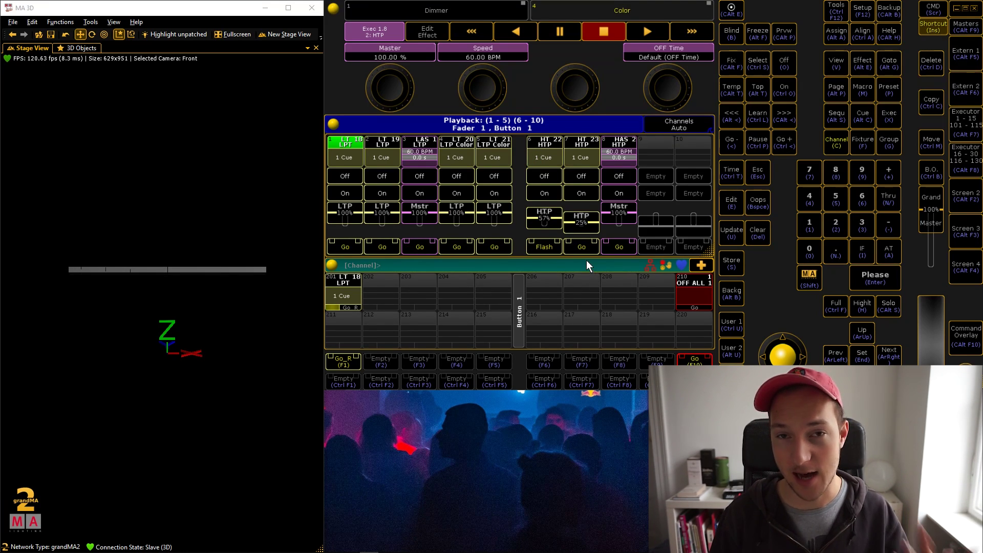
- Trigger the color cues on executors 4 and 5, and start executor 7's HTP dimmer cue with executor 8's HTP effect
left_click(457, 246)
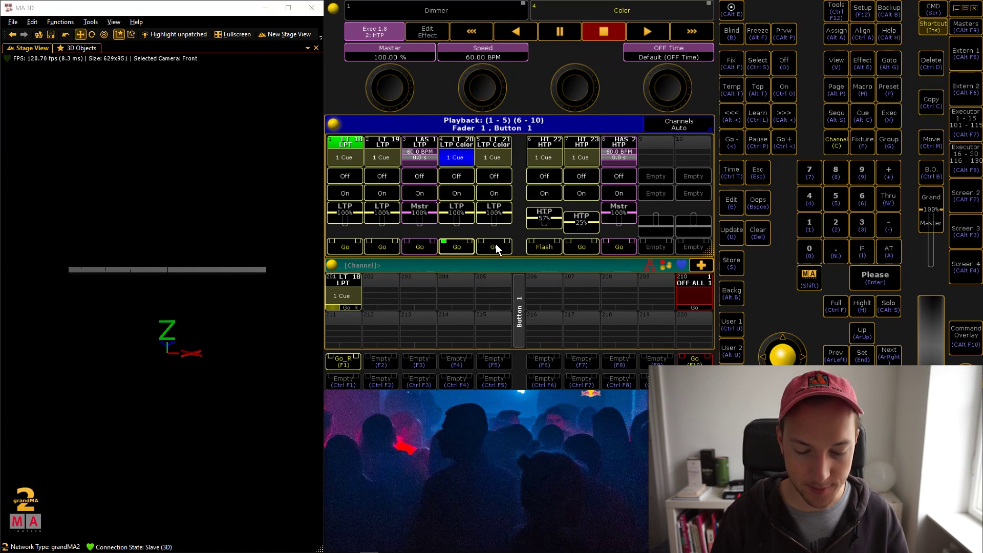
left_click(496, 248)
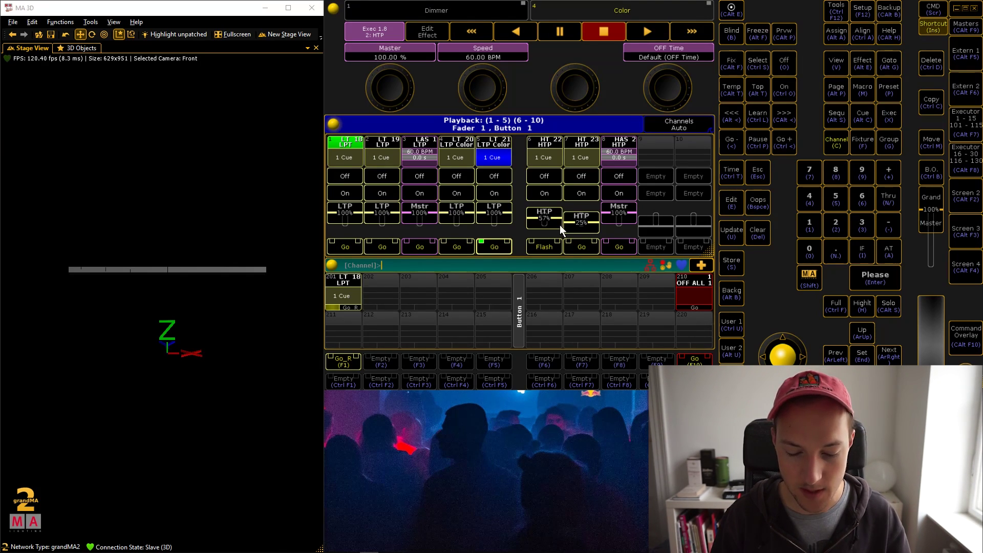
left_click(582, 246)
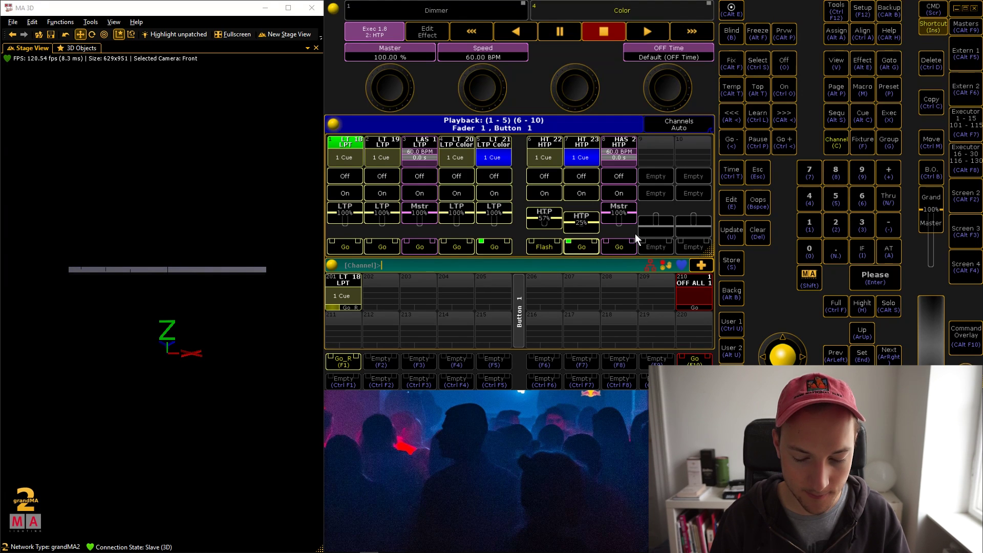
left_click(620, 246)
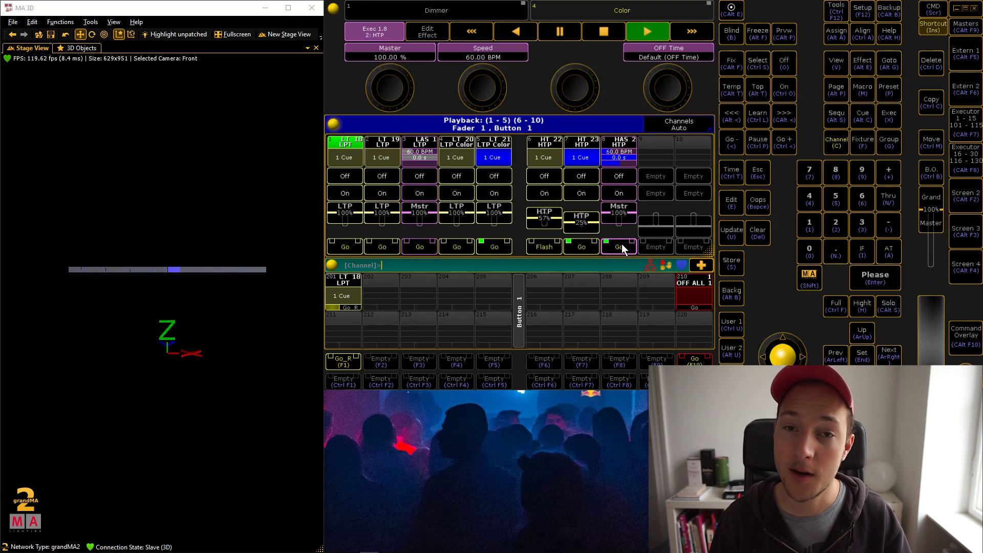
- Trigger executor 4's color cue, set the HTP faders to 25% on executor 6 and 100% on executor 7, and switch all executors off
left_click_drag(537, 212, 538, 207)
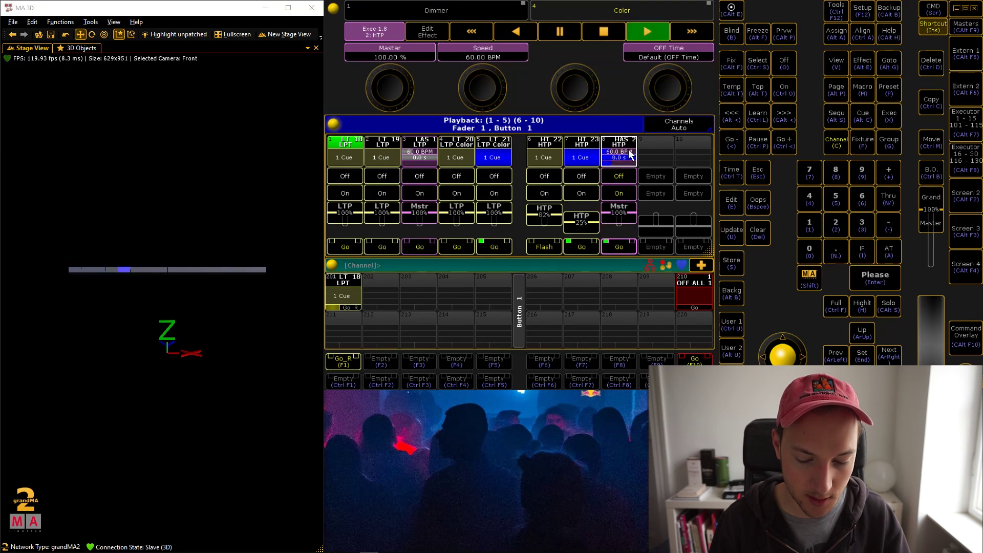
left_click(458, 246)
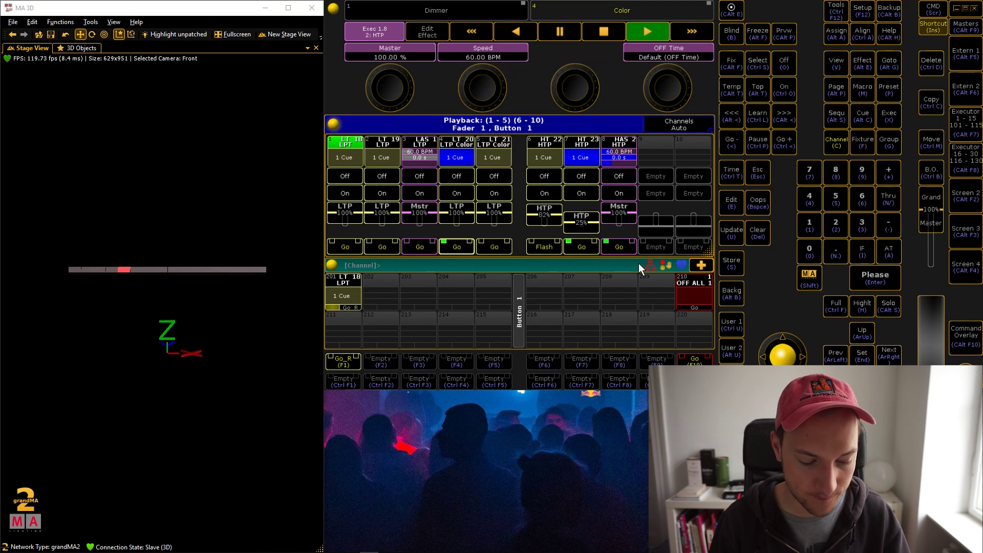
left_click_drag(543, 214, 587, 215)
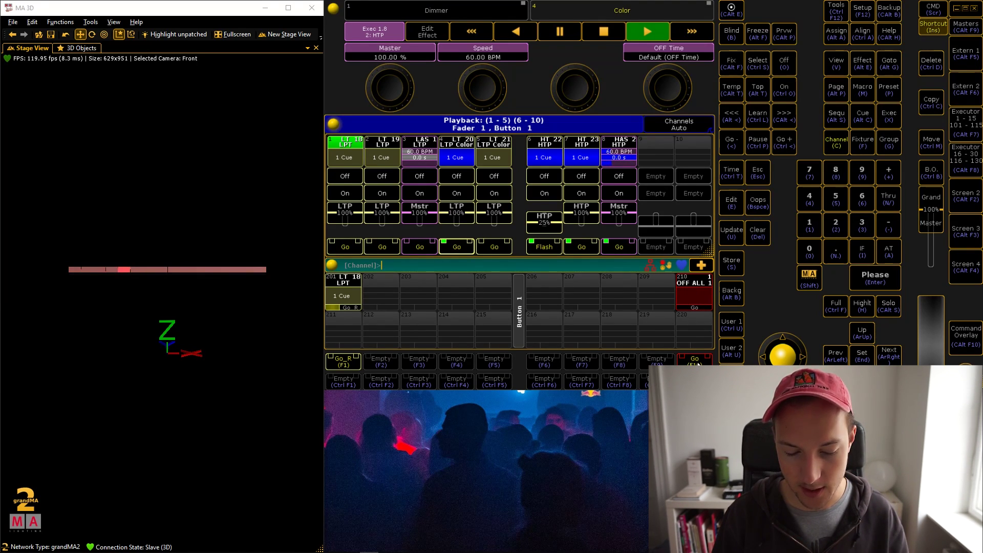
key("F10")
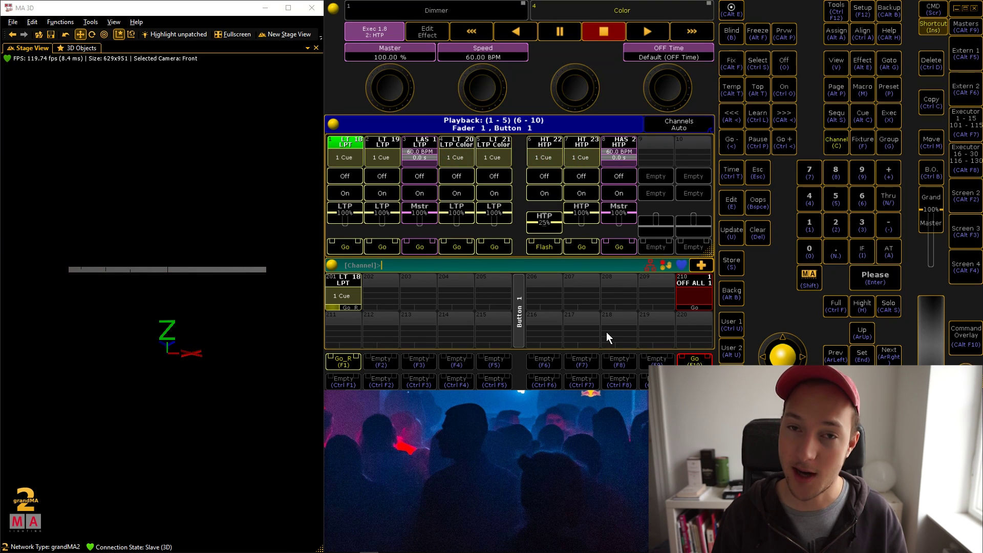